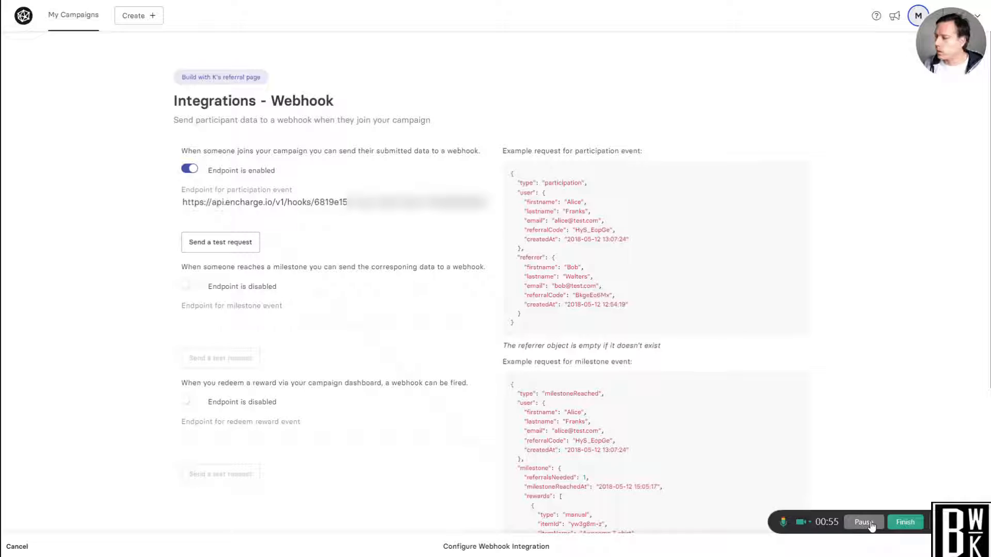
Switch to Encharge and copy the webhook URL from the Receive Webhook step's setup.
{"action": "key", "text": "alt+Tab"}
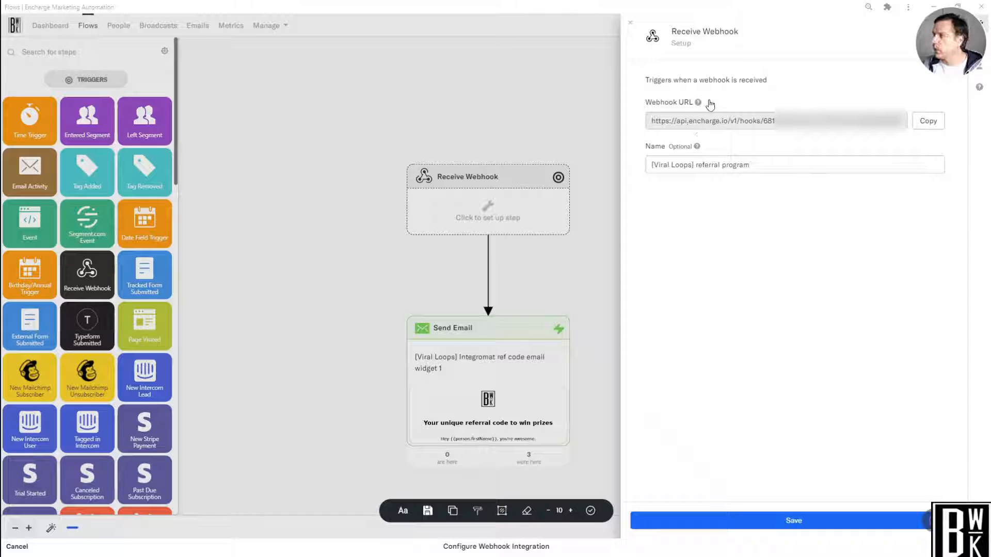
{"action": "mouse_move", "coordinate": [698, 102]}
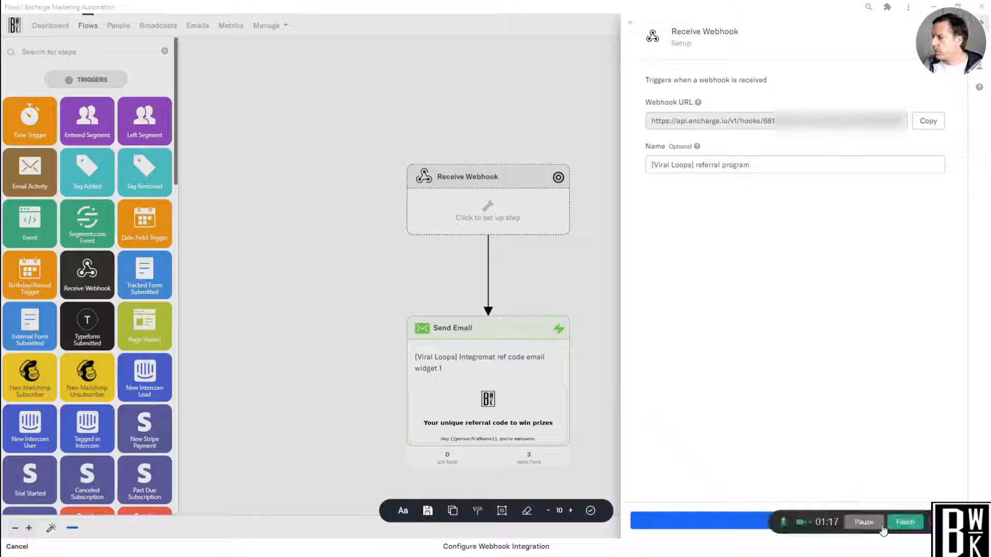
{"action": "left_click", "coordinate": [873, 525]}
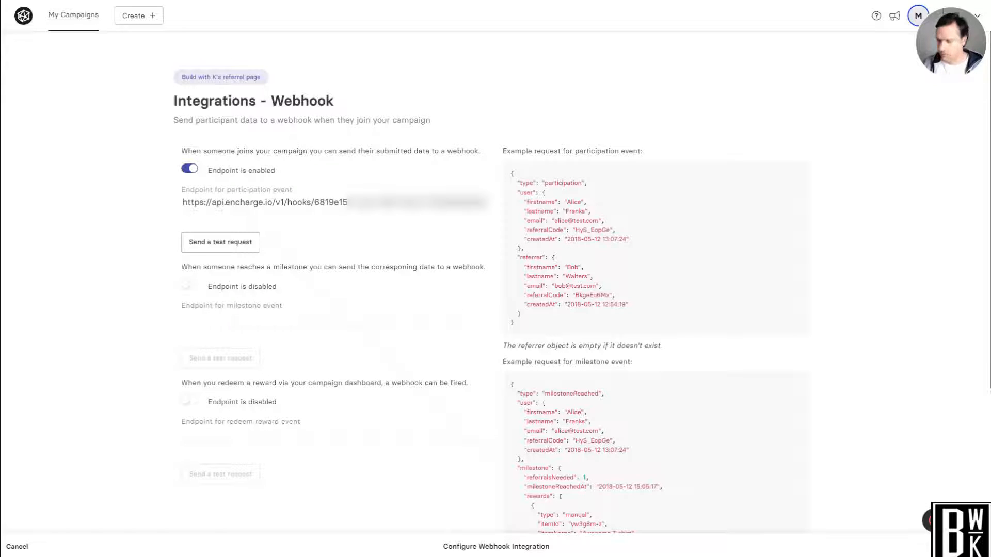
{"action": "left_click", "coordinate": [854, 525]}
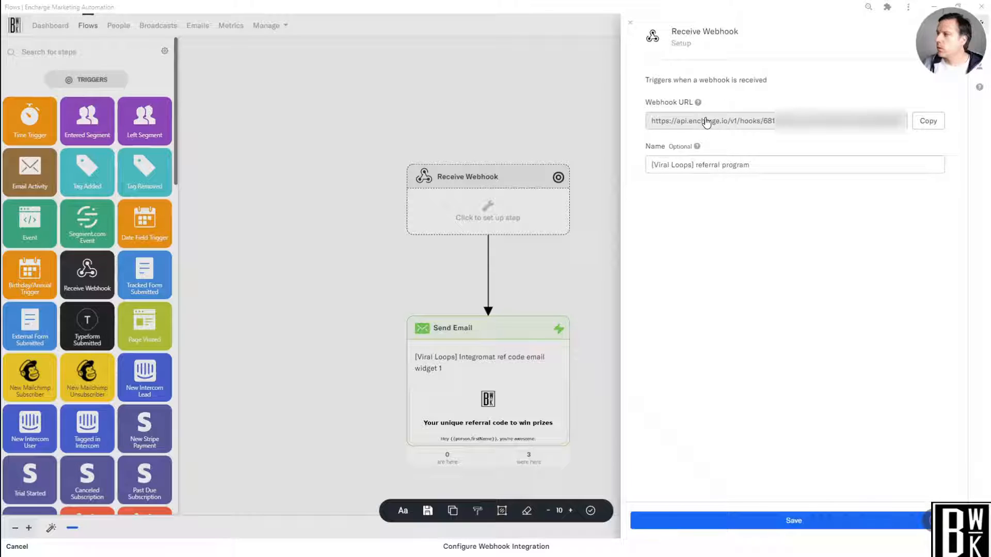
{"action": "left_click", "coordinate": [935, 126]}
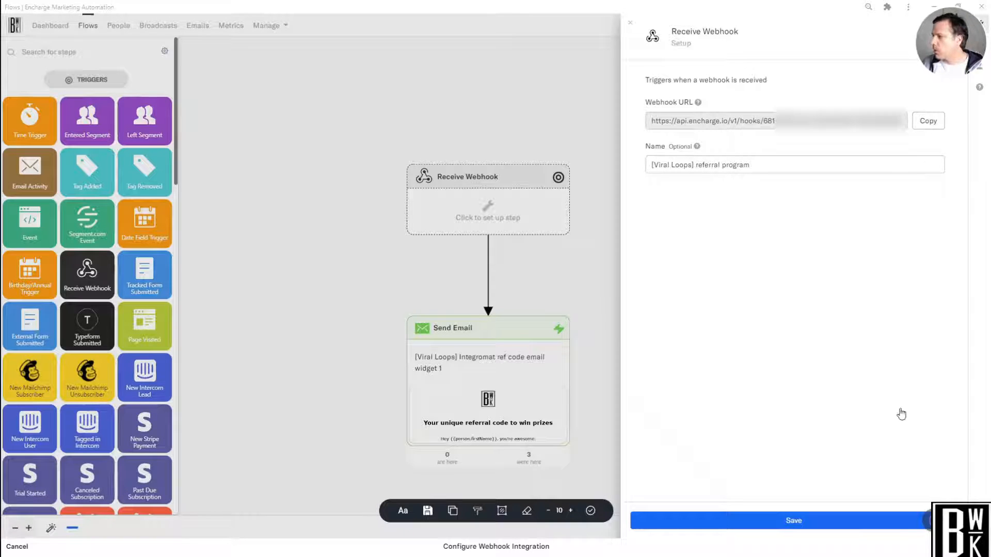
Switch to the Viral Loops webhook integration and send a test request to the participation event endpoint.
{"action": "left_click", "coordinate": [870, 527]}
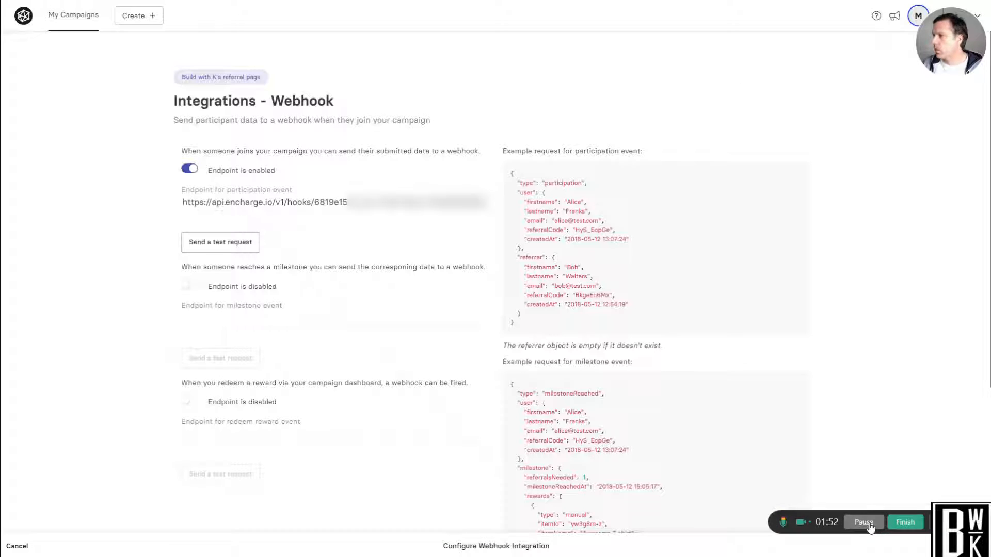
{"action": "left_click", "coordinate": [208, 252]}
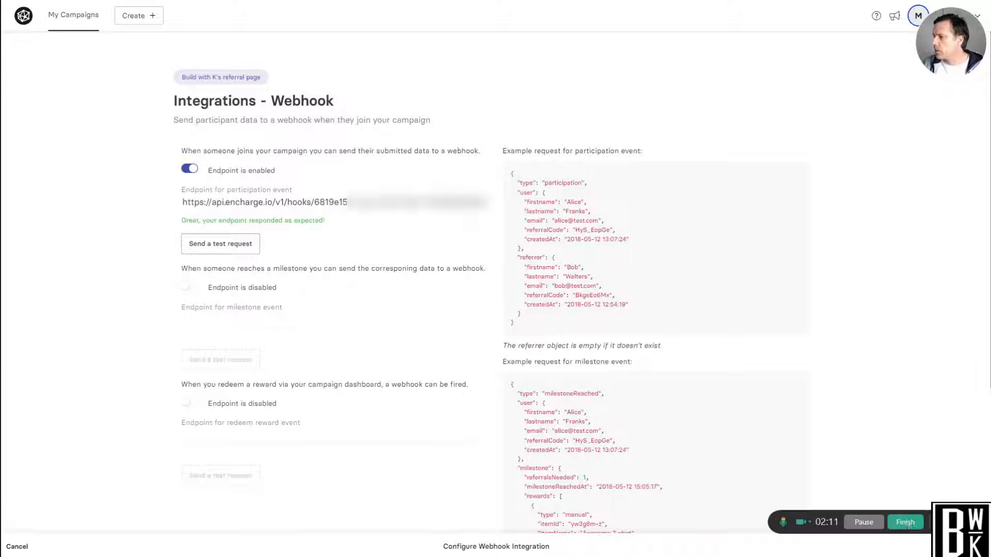
Return to Encharge, save the Receive Webhook setup, and use Sample 1 for mapping the fields.
{"action": "left_click", "coordinate": [863, 521]}
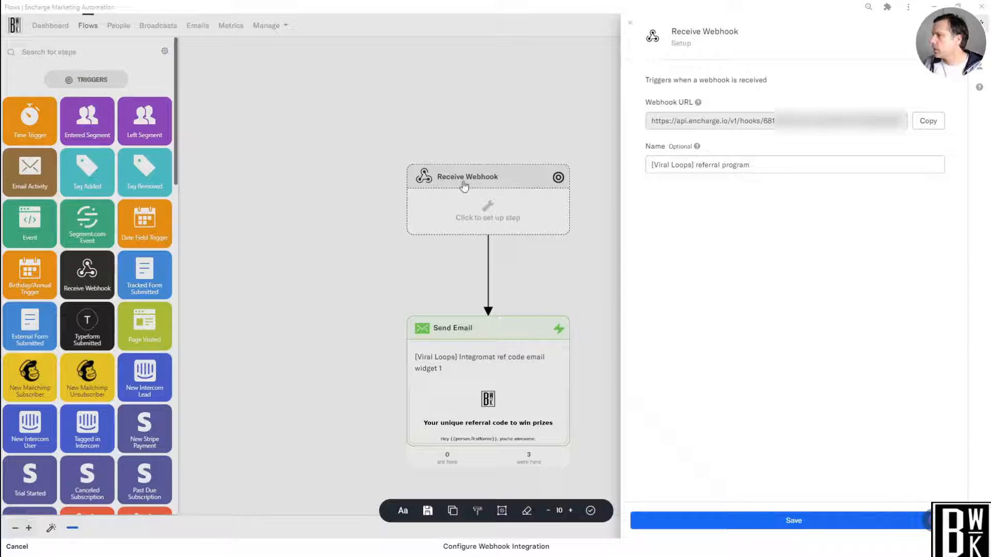
{"action": "left_click", "coordinate": [793, 520]}
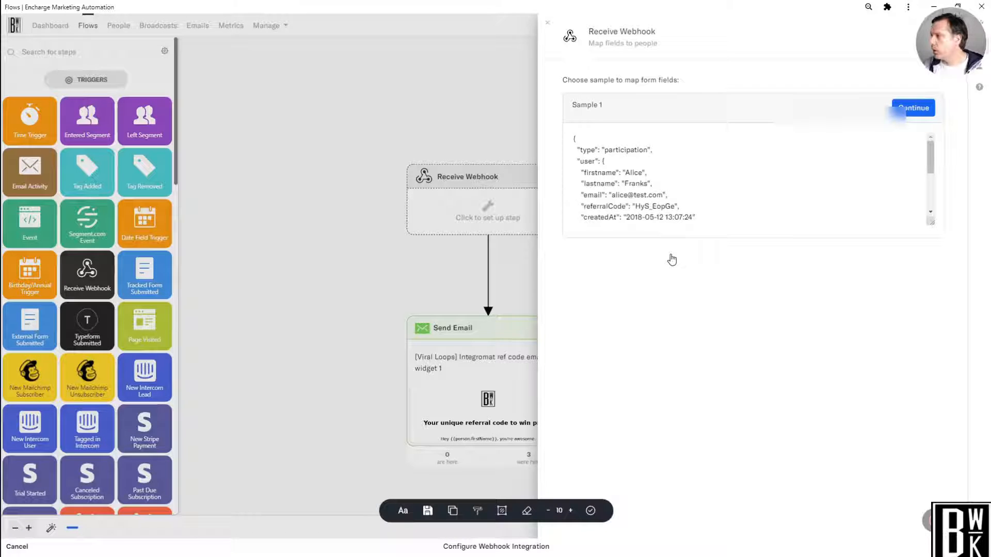
{"action": "scroll", "coordinate": [912, 182], "scroll_direction": "down", "scroll_amount": 3}
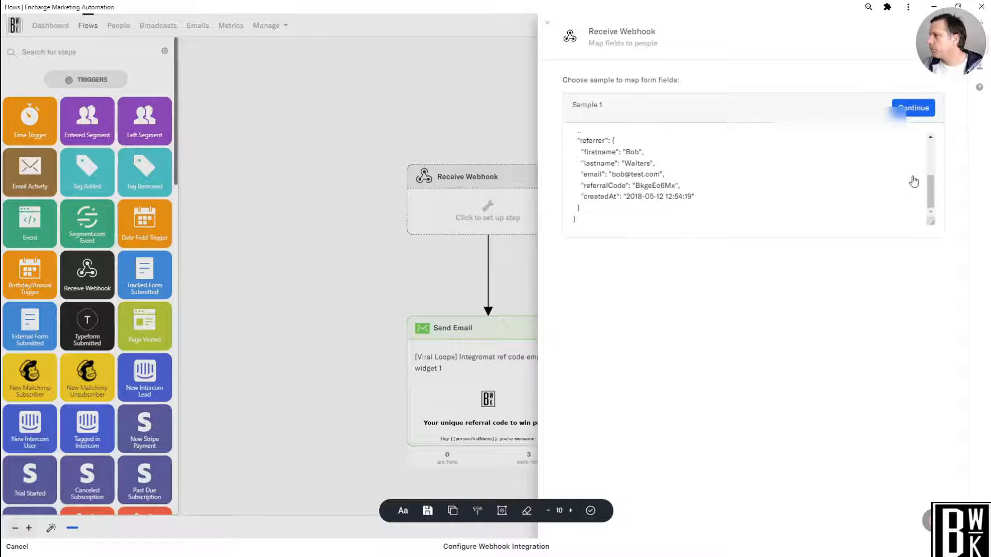
{"action": "scroll", "coordinate": [913, 181], "scroll_direction": "up", "scroll_amount": 5}
{"action": "left_click", "coordinate": [925, 112]}
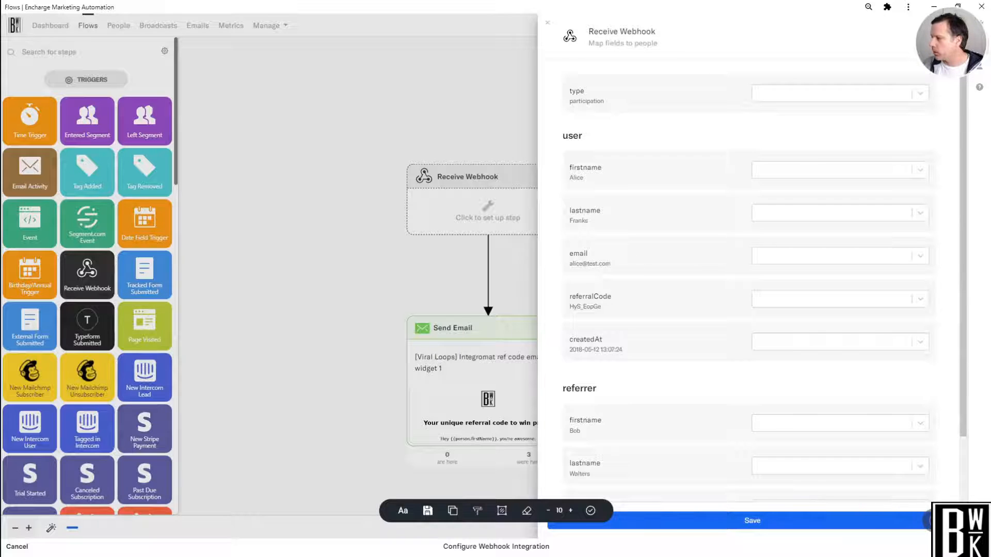
Map the user's firstname, lastname and email values to the First Name, Last Name and Email fields.
{"action": "left_click", "coordinate": [795, 179]}
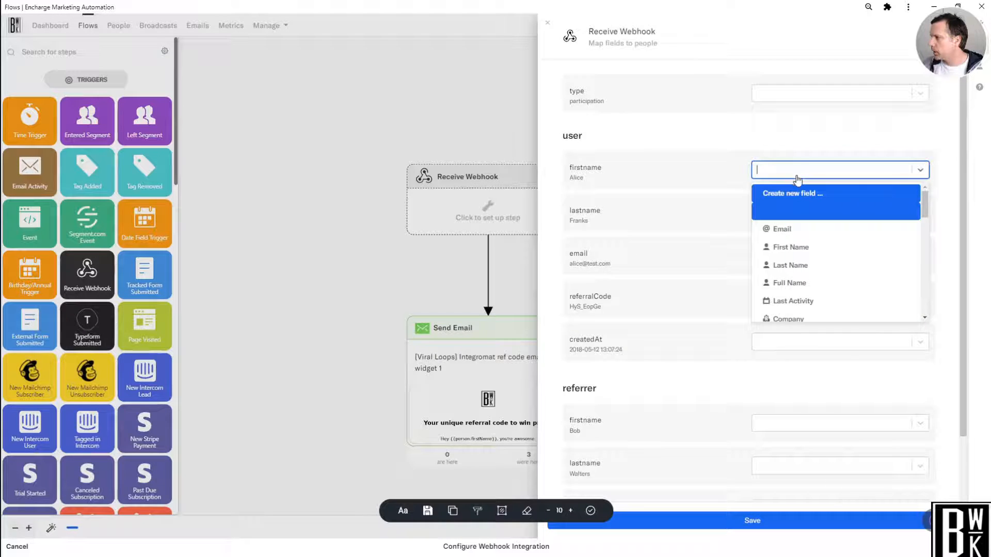
{"action": "left_click", "coordinate": [804, 250]}
{"action": "left_click", "coordinate": [791, 217]}
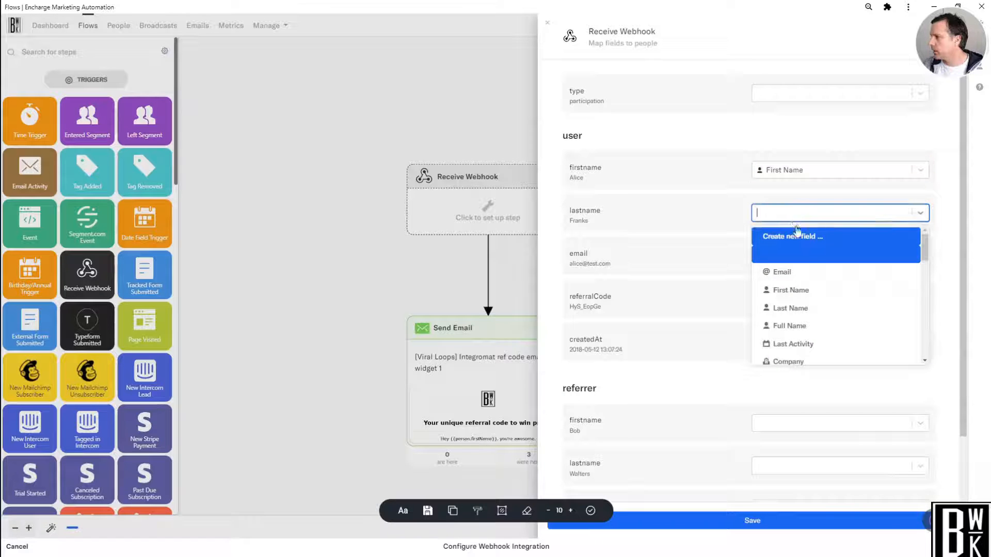
{"action": "left_click", "coordinate": [809, 309]}
{"action": "left_click", "coordinate": [804, 258]}
{"action": "left_click", "coordinate": [811, 317]}
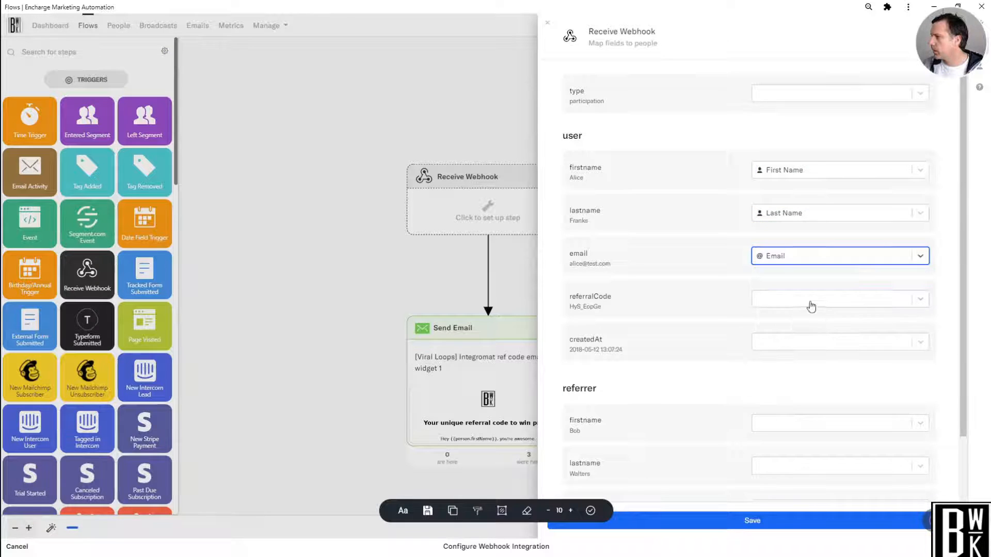
Look through the person fields available for mapping the user's referralCode and createdAt values.
{"action": "left_click", "coordinate": [811, 302]}
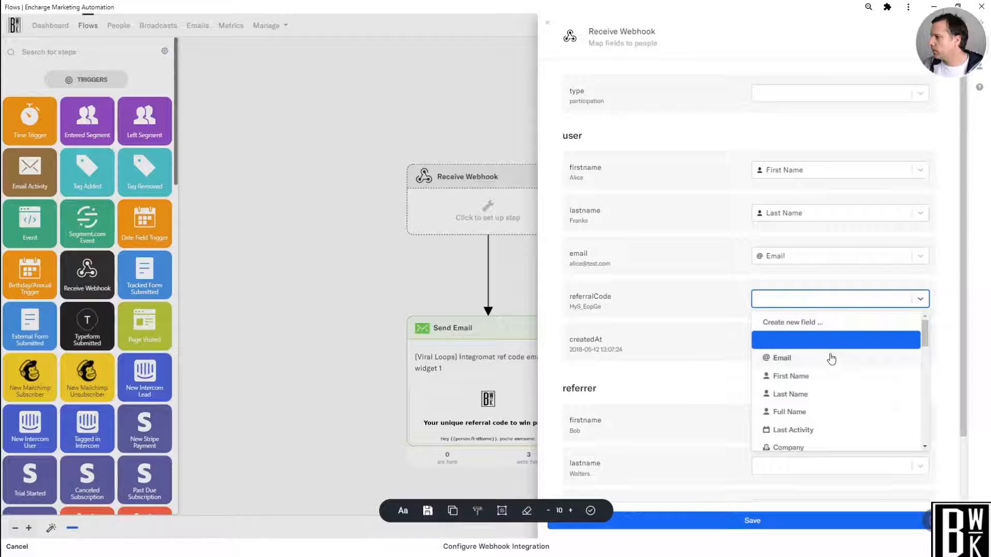
{"action": "left_click", "coordinate": [696, 351]}
{"action": "left_click", "coordinate": [781, 342]}
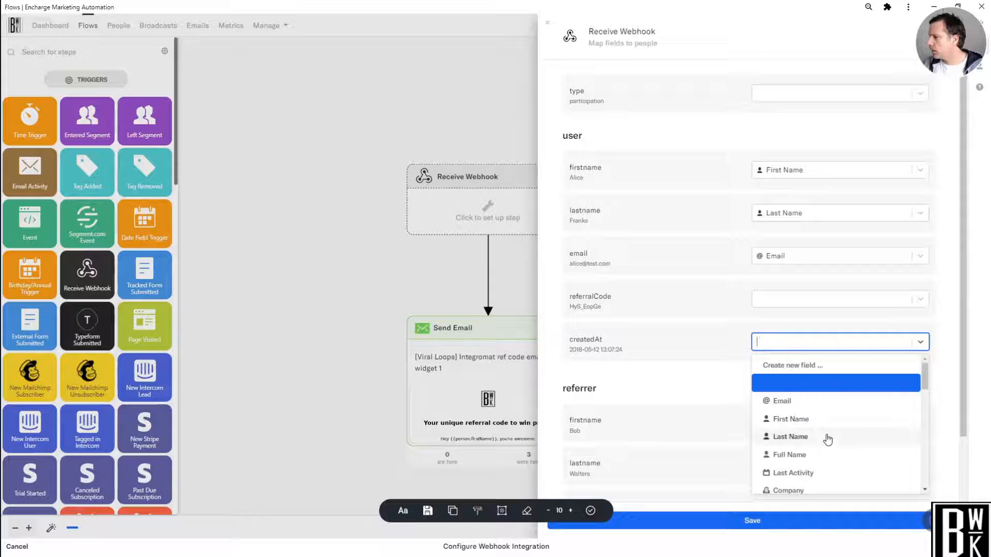
{"action": "scroll", "coordinate": [826, 438], "scroll_direction": "down", "scroll_amount": 3}
{"action": "scroll", "coordinate": [828, 439], "scroll_direction": "down", "scroll_amount": 4}
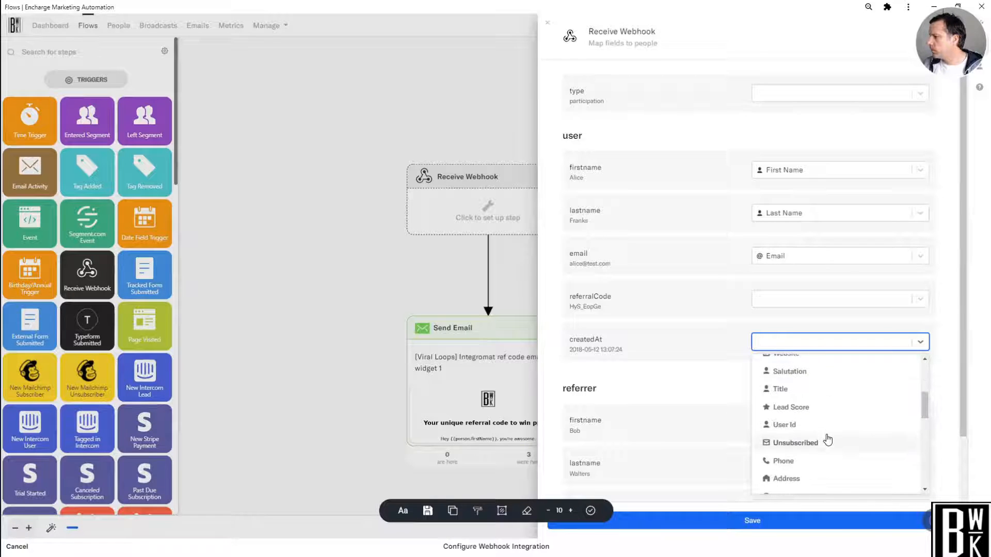
{"action": "scroll", "coordinate": [827, 439], "scroll_direction": "up", "scroll_amount": 5}
{"action": "scroll", "coordinate": [828, 439], "scroll_direction": "up", "scroll_amount": 3}
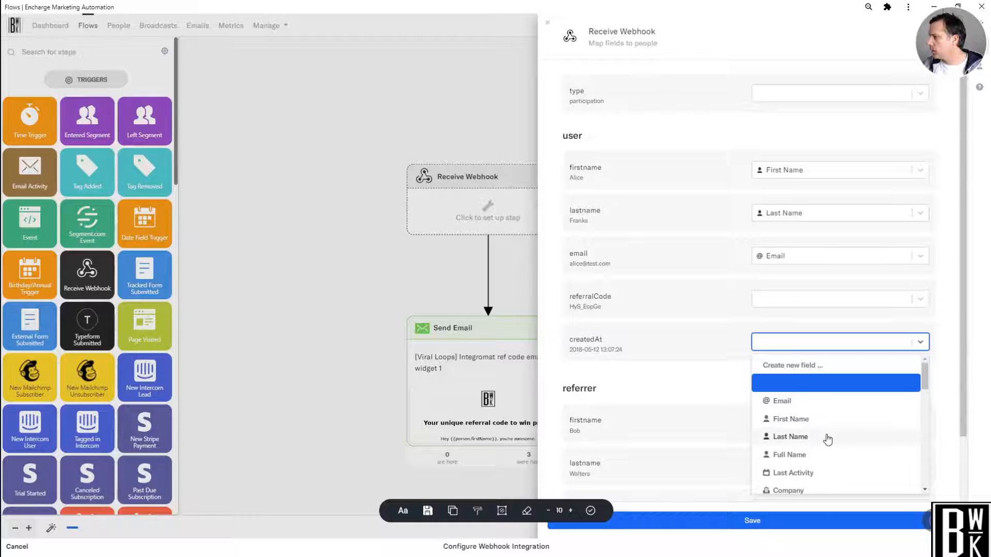
{"action": "left_click", "coordinate": [795, 345]}
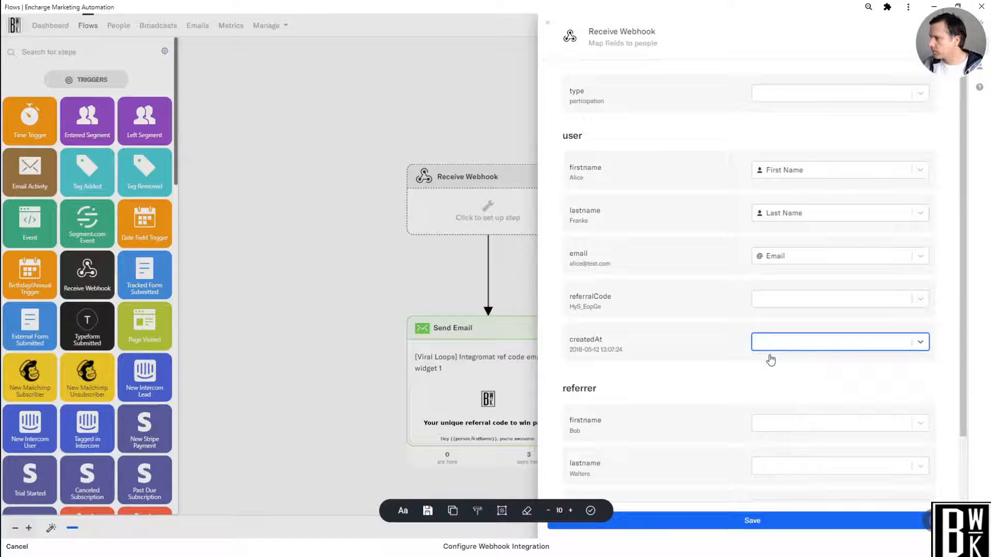
Examine the person fields available for mapping the referrer's firstname value.
{"action": "scroll", "coordinate": [739, 368], "scroll_direction": "down", "scroll_amount": 1}
{"action": "left_click", "coordinate": [799, 372]}
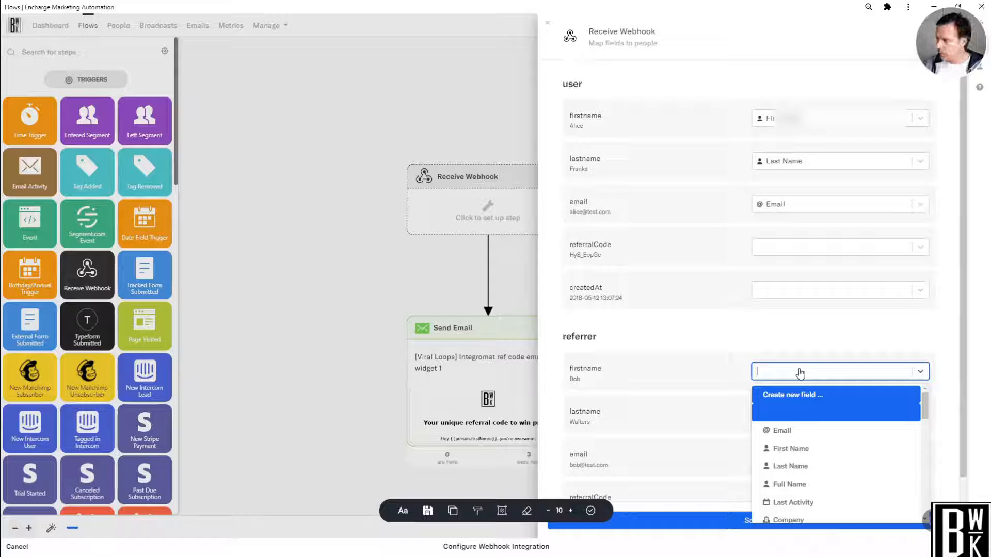
{"action": "left_click", "coordinate": [792, 376]}
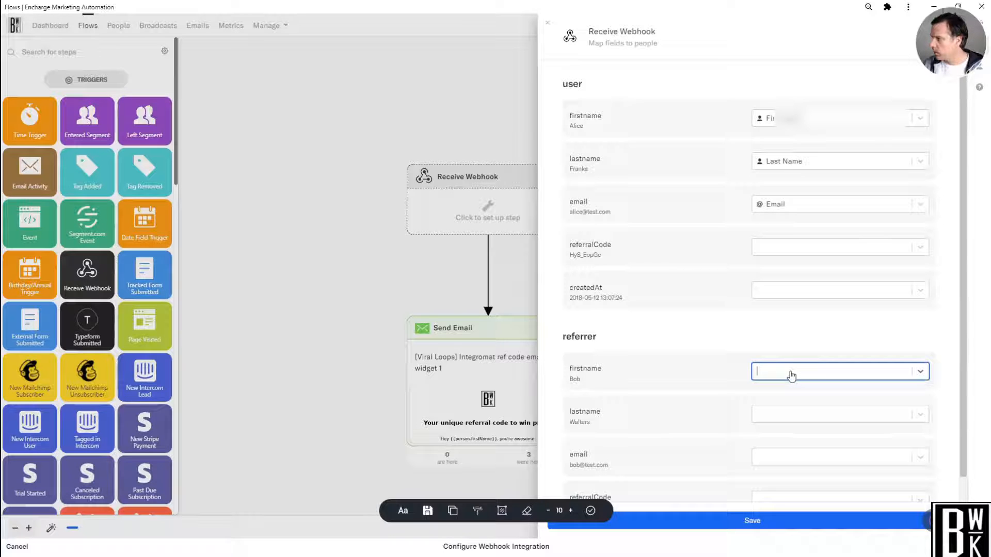
{"action": "left_click", "coordinate": [791, 375]}
{"action": "scroll", "coordinate": [807, 464], "scroll_direction": "down", "scroll_amount": 5}
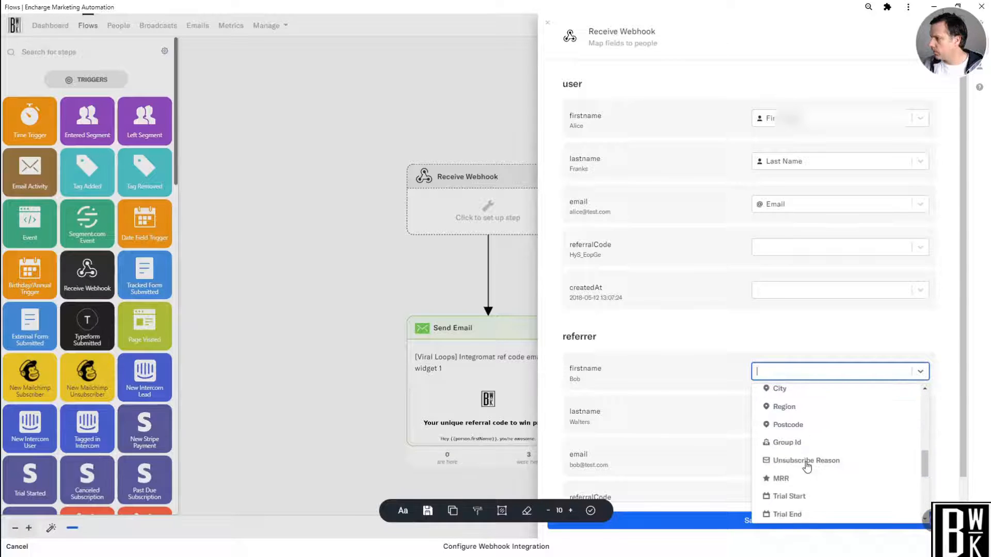
{"action": "scroll", "coordinate": [807, 466], "scroll_direction": "down", "scroll_amount": 5}
{"action": "scroll", "coordinate": [808, 467], "scroll_direction": "up", "scroll_amount": 6}
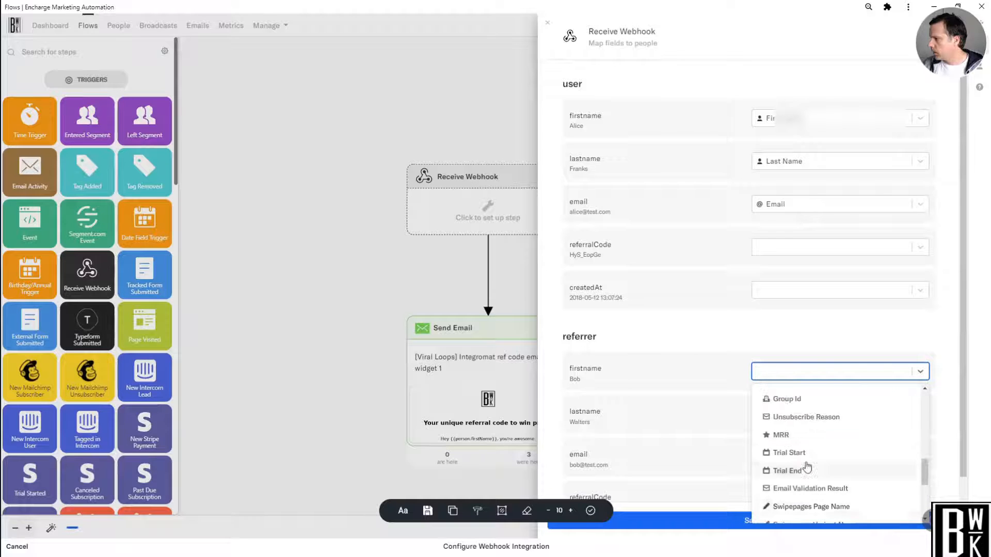
{"action": "scroll", "coordinate": [807, 465], "scroll_direction": "up", "scroll_amount": 3}
{"action": "left_click", "coordinate": [723, 341]}
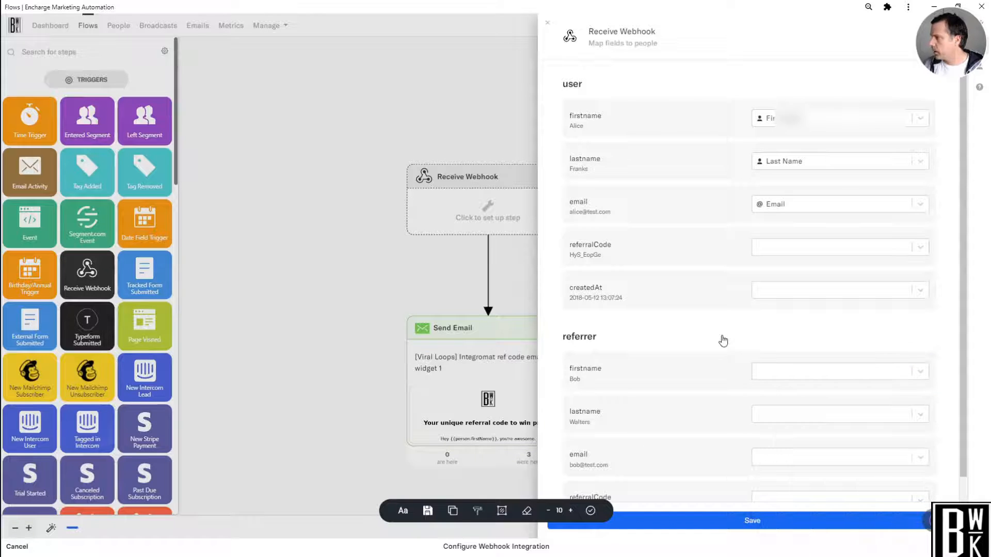
Save the webhook field mapping, and send another participation event test request from Viral Loops.
{"action": "left_click", "coordinate": [772, 525]}
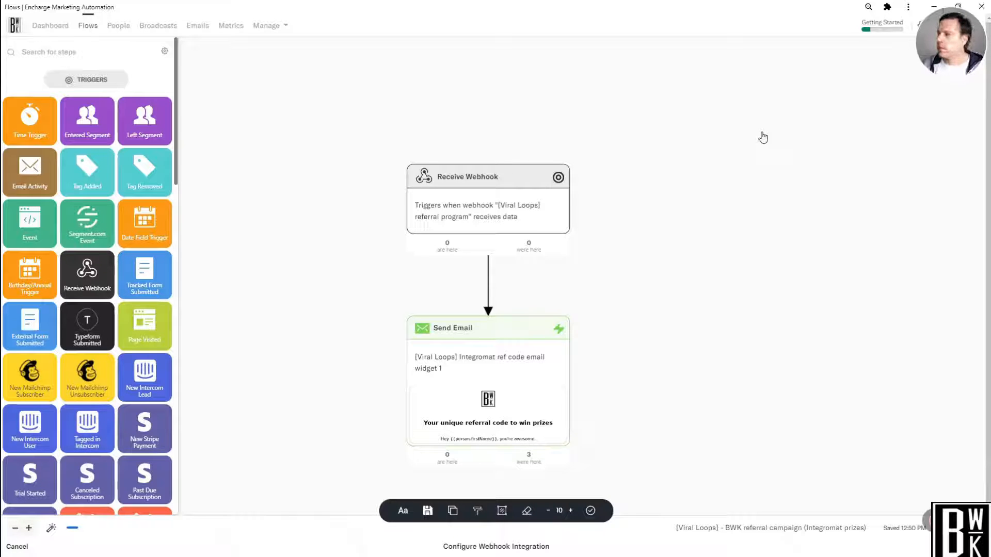
{"action": "mouse_move", "coordinate": [560, 216]}
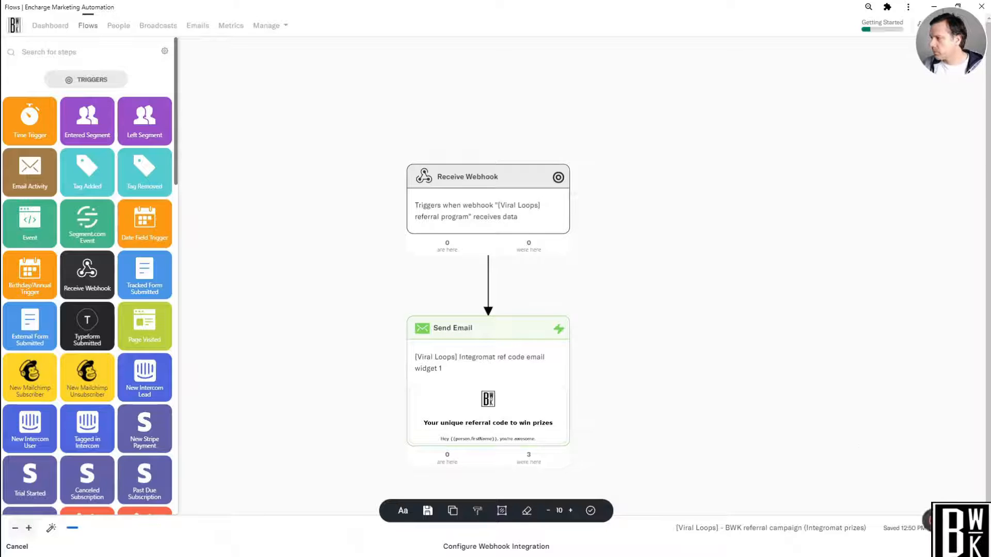
{"action": "mouse_move", "coordinate": [928, 520]}
{"action": "left_click", "coordinate": [872, 523]}
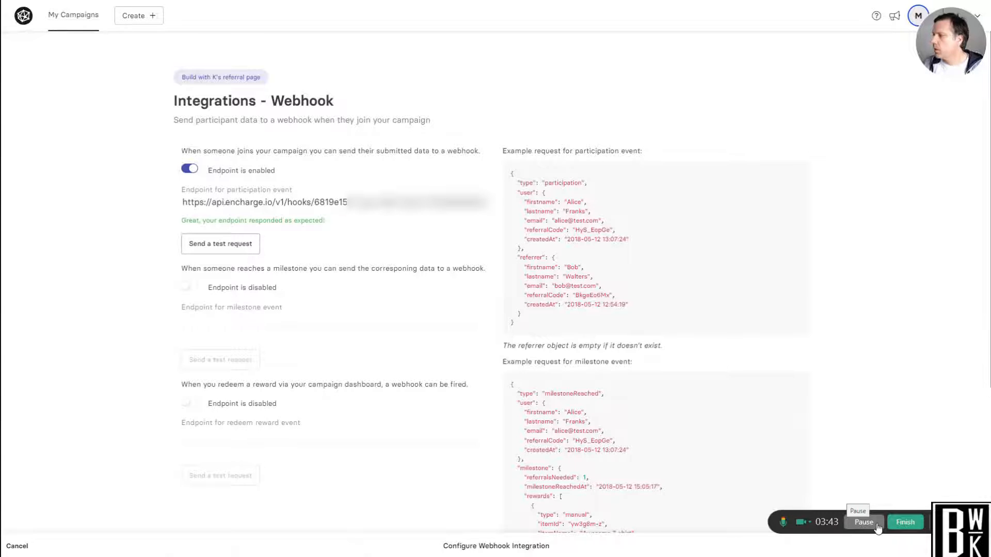
{"action": "left_click", "coordinate": [239, 249]}
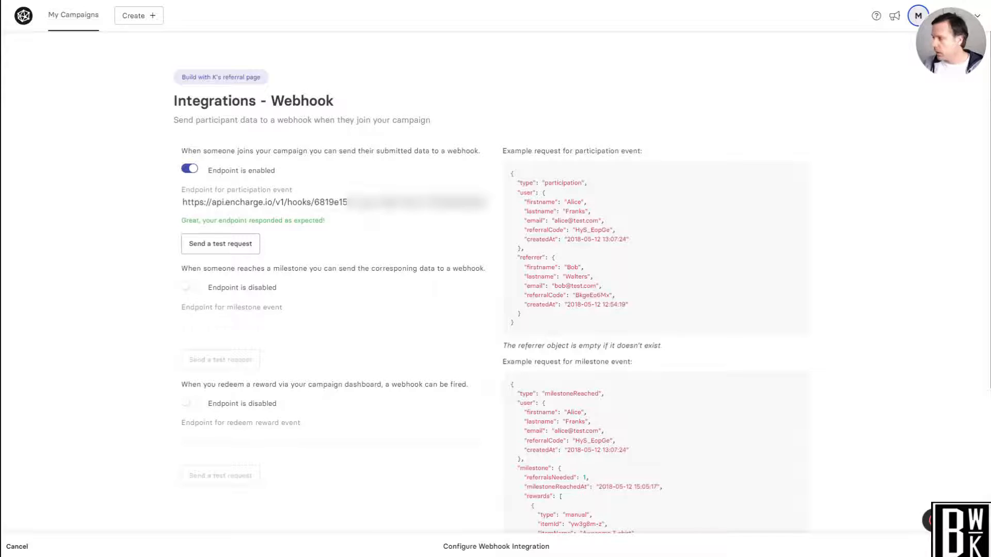
Return to the Encharge flow and check which people were in the Receive Webhook step.
{"action": "left_click", "coordinate": [867, 531]}
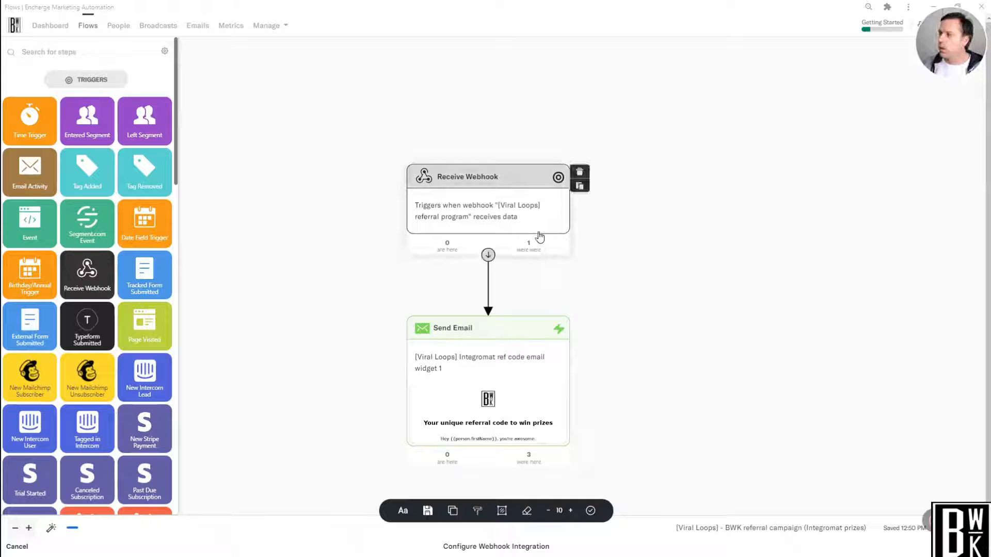
{"action": "left_click", "coordinate": [519, 212]}
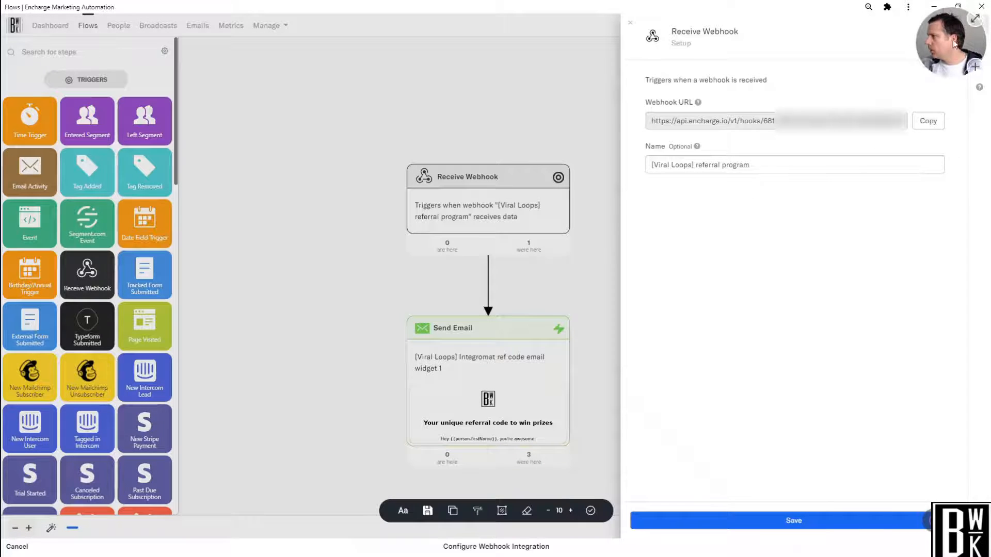
{"action": "mouse_move", "coordinate": [935, 58]}
{"action": "left_mouse_down"}
{"action": "mouse_move", "coordinate": [890, 54]}
{"action": "mouse_move", "coordinate": [935, 59]}
{"action": "left_mouse_up"}
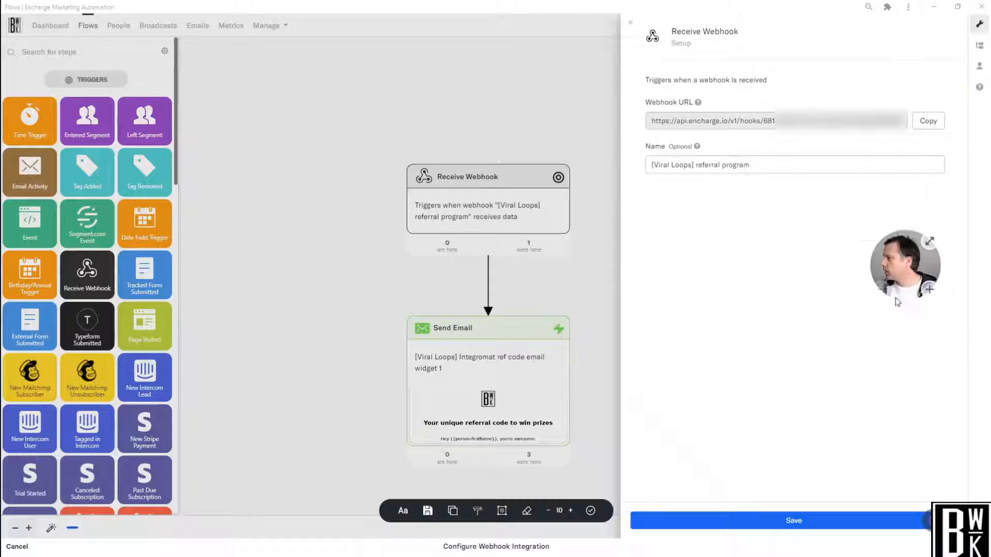
{"action": "left_click", "coordinate": [980, 67]}
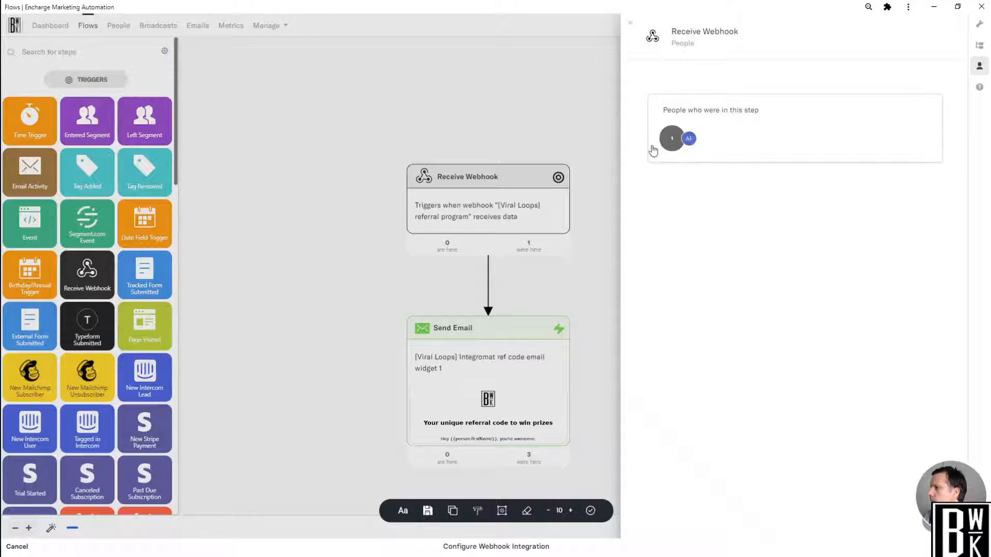
{"action": "left_click", "coordinate": [395, 128]}
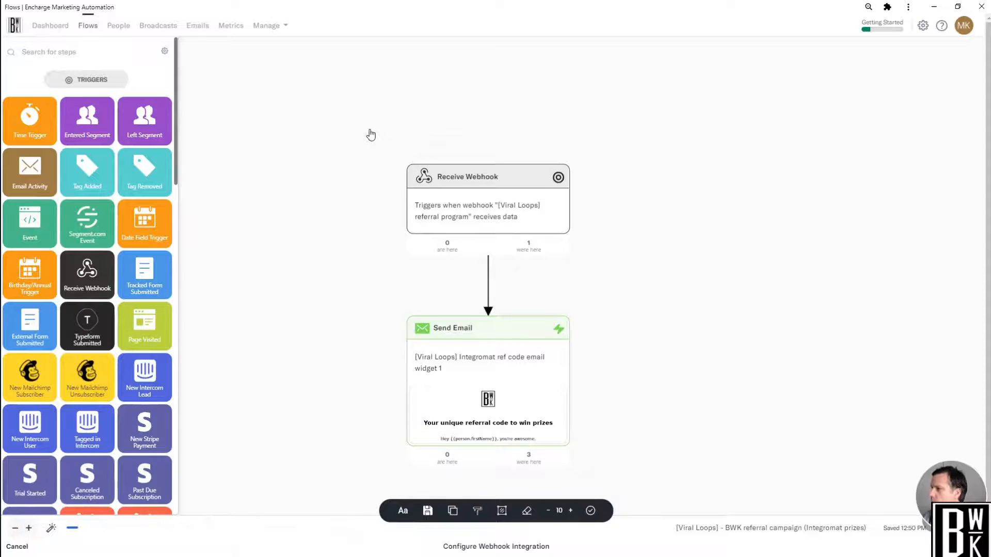
{"action": "scroll", "coordinate": [370, 135], "scroll_direction": "down", "scroll_amount": 1}
{"action": "scroll", "coordinate": [371, 135], "scroll_direction": "up", "scroll_amount": 1}
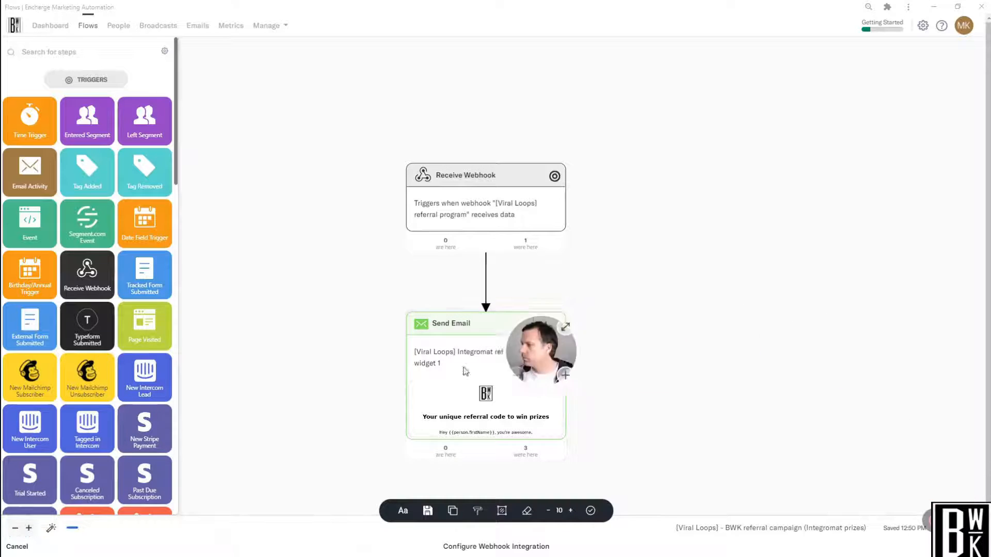
{"action": "left_click_drag", "start_coordinate": [466, 372], "coordinate": [41, 496]}
{"action": "mouse_move", "coordinate": [937, 522]}
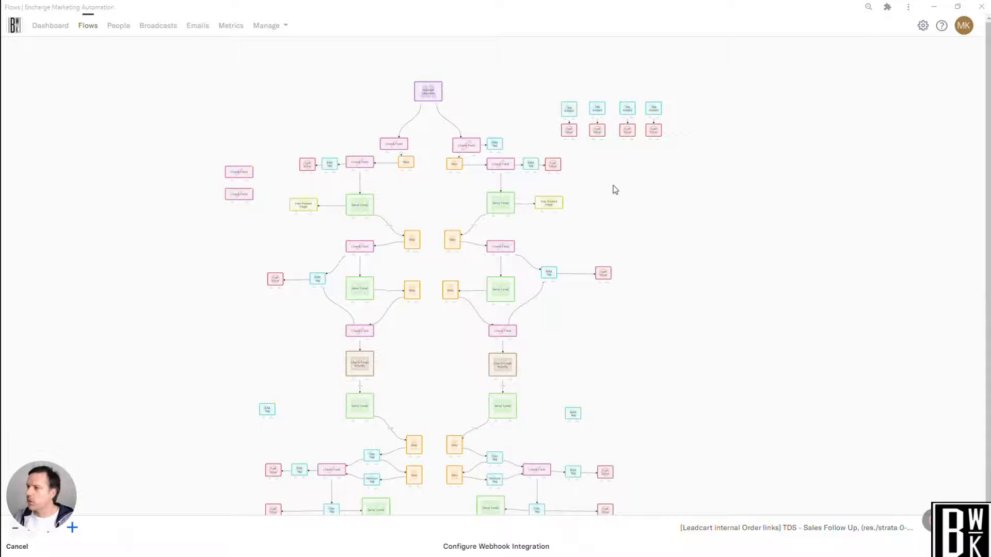
Examine the branches, email steps and wait steps of the TDS - Sales Follow Up flow in Encharge.
{"action": "scroll", "coordinate": [615, 191], "scroll_direction": "up", "scroll_amount": 3}
{"action": "scroll", "coordinate": [478, 188], "scroll_direction": "down", "scroll_amount": 1}
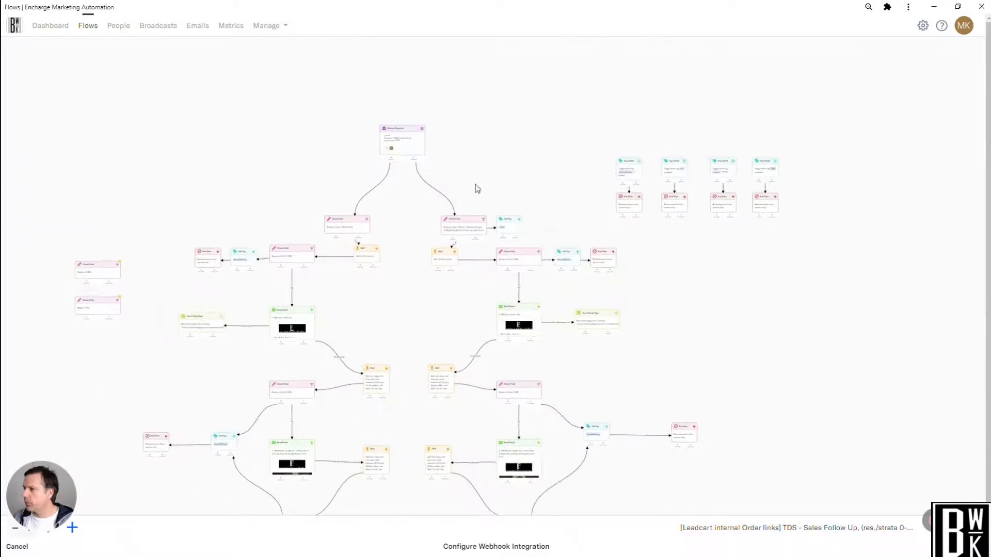
{"action": "scroll", "coordinate": [483, 165], "scroll_direction": "up", "scroll_amount": 5}
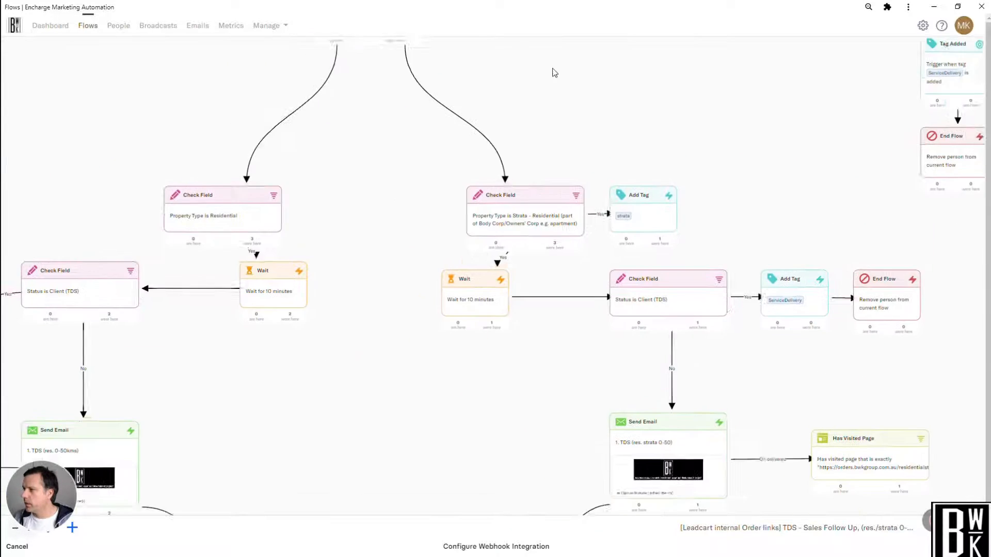
{"action": "left_click_drag", "start_coordinate": [388, 380], "coordinate": [486, 301]}
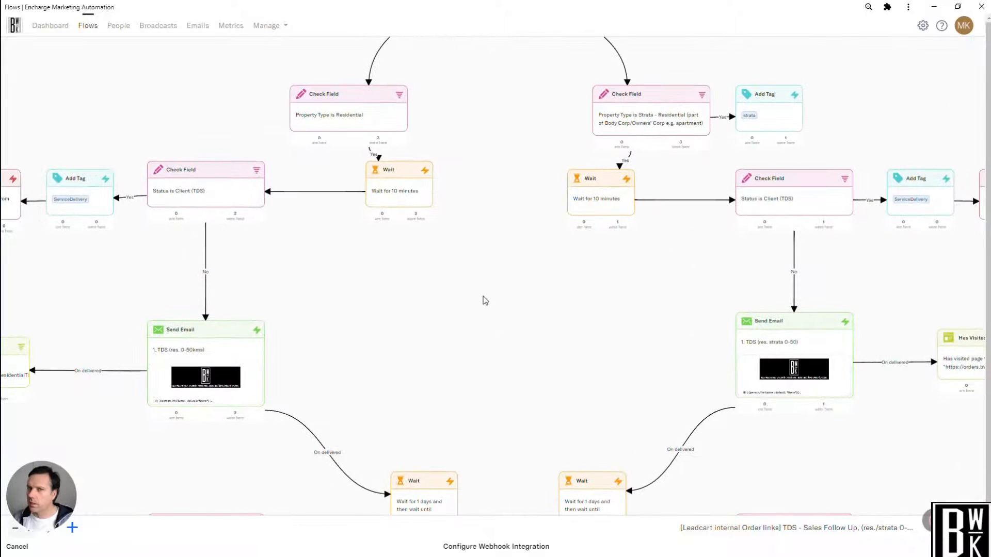
{"action": "scroll", "coordinate": [488, 312], "scroll_direction": "down", "scroll_amount": 3}
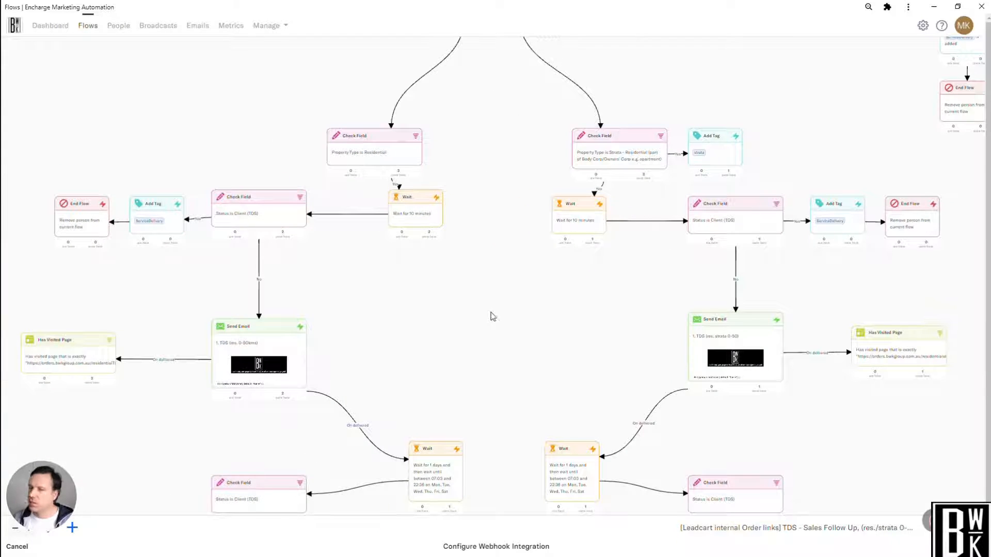
{"action": "mouse_move", "coordinate": [418, 220]}
{"action": "left_mouse_down"}
{"action": "mouse_move", "coordinate": [443, 283]}
{"action": "mouse_move", "coordinate": [409, 230]}
{"action": "left_mouse_up"}
{"action": "scroll", "coordinate": [524, 316], "scroll_direction": "down", "scroll_amount": 3}
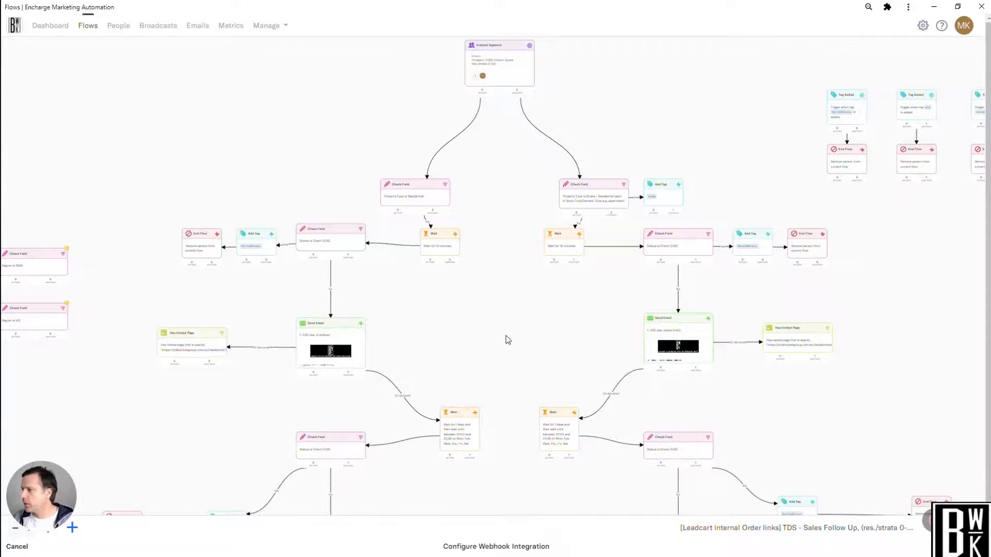
{"action": "left_click_drag", "start_coordinate": [506, 340], "coordinate": [469, 235]}
{"action": "mouse_move", "coordinate": [149, 253]}
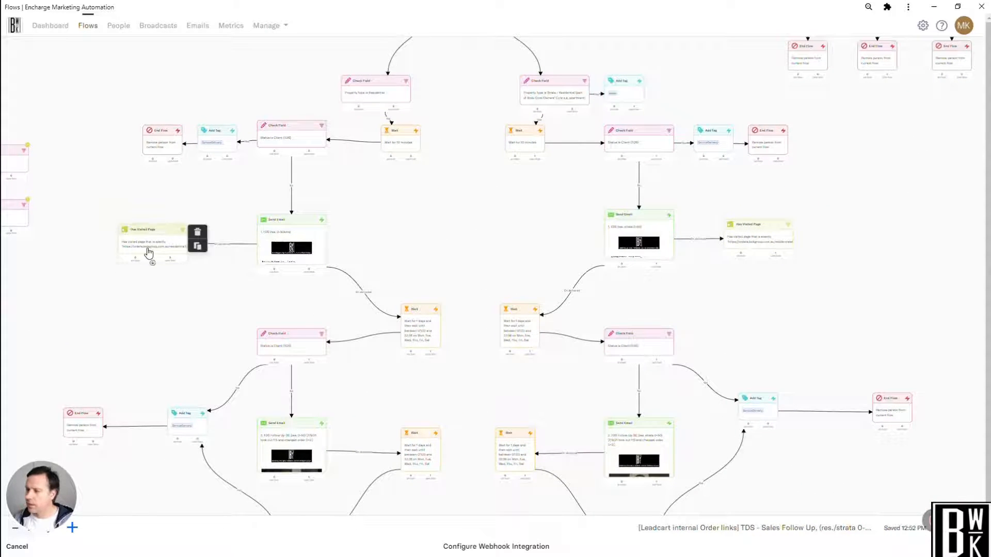
Look through the triggers and actions available in the flow's step library.
{"action": "left_click", "coordinate": [72, 527]}
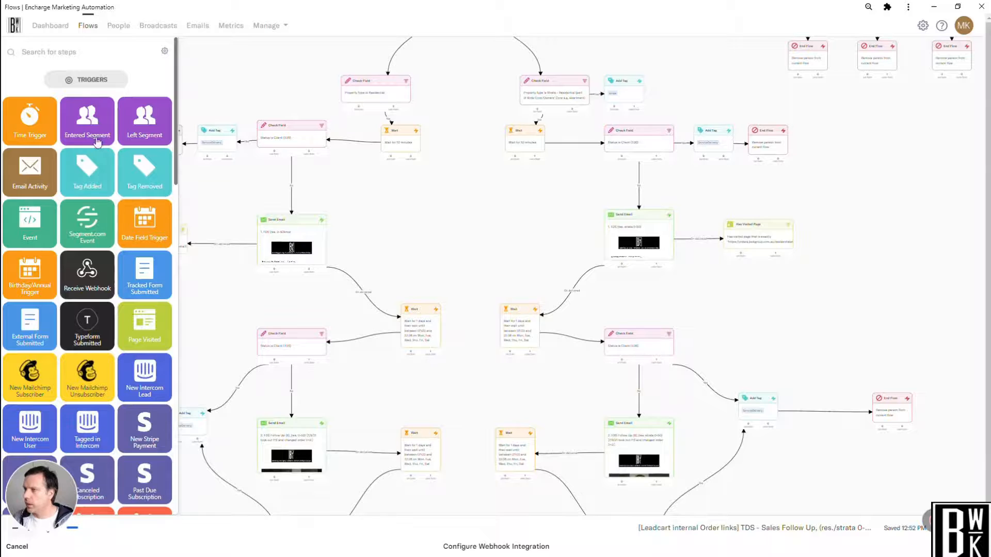
{"action": "scroll", "coordinate": [97, 140], "scroll_direction": "down", "scroll_amount": 10}
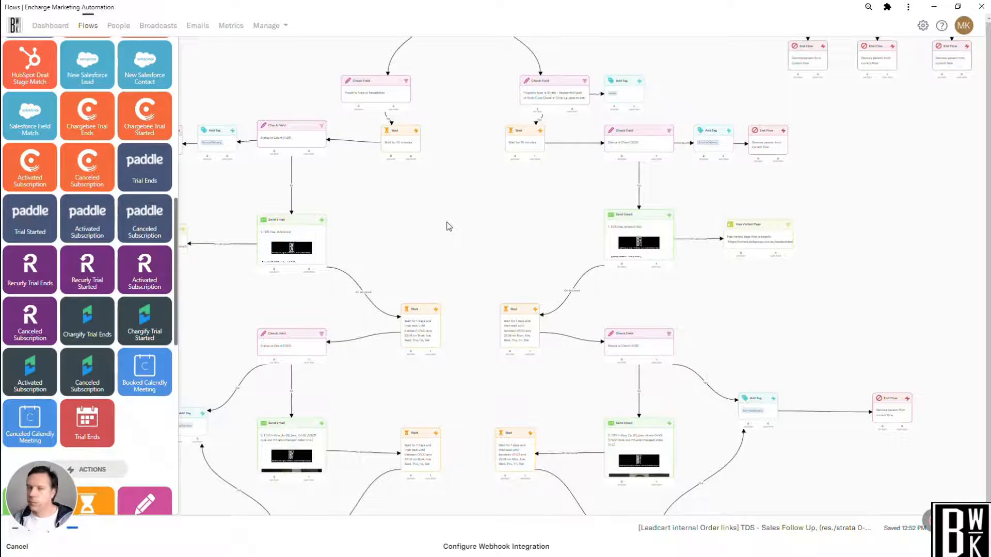
{"action": "scroll", "coordinate": [448, 226], "scroll_direction": "down", "scroll_amount": 5}
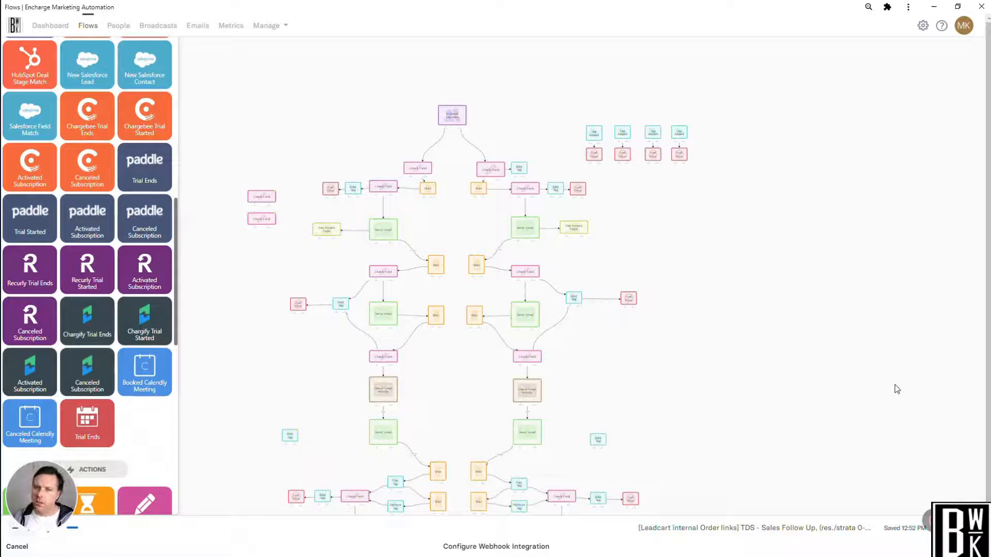
{"action": "mouse_move", "coordinate": [360, 190]}
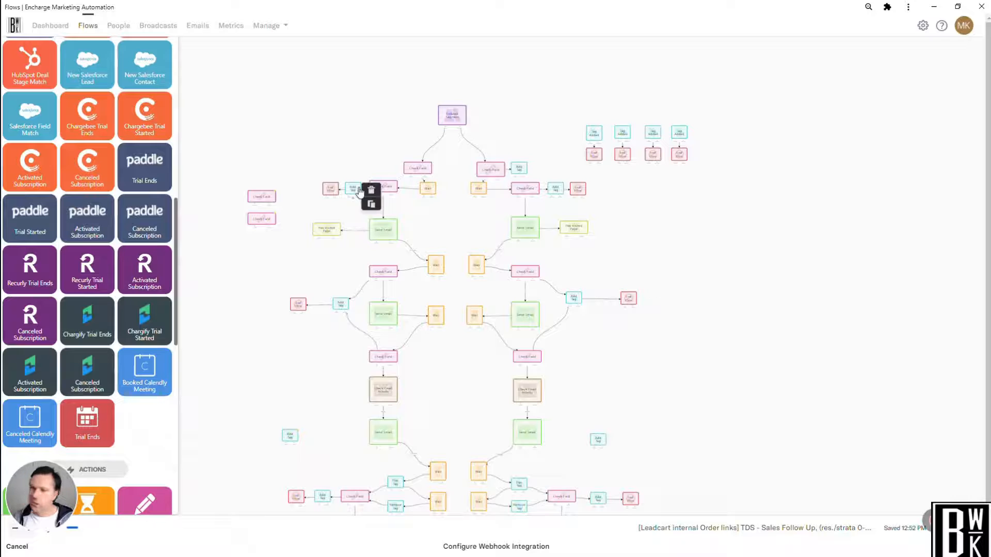
{"action": "scroll", "coordinate": [105, 241], "scroll_direction": "up", "scroll_amount": 10}
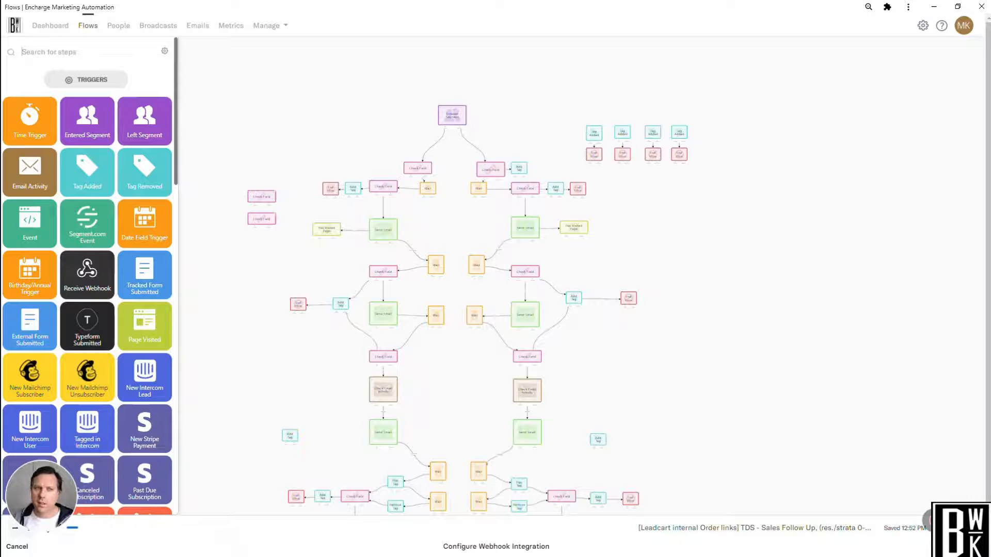
Switch to the Integromat scenario, add an empty module and view the Viral Loops options available for it.
{"action": "left_click_drag", "start_coordinate": [0, 258], "coordinate": [527, 65]}
{"action": "left_click", "coordinate": [724, 63]}
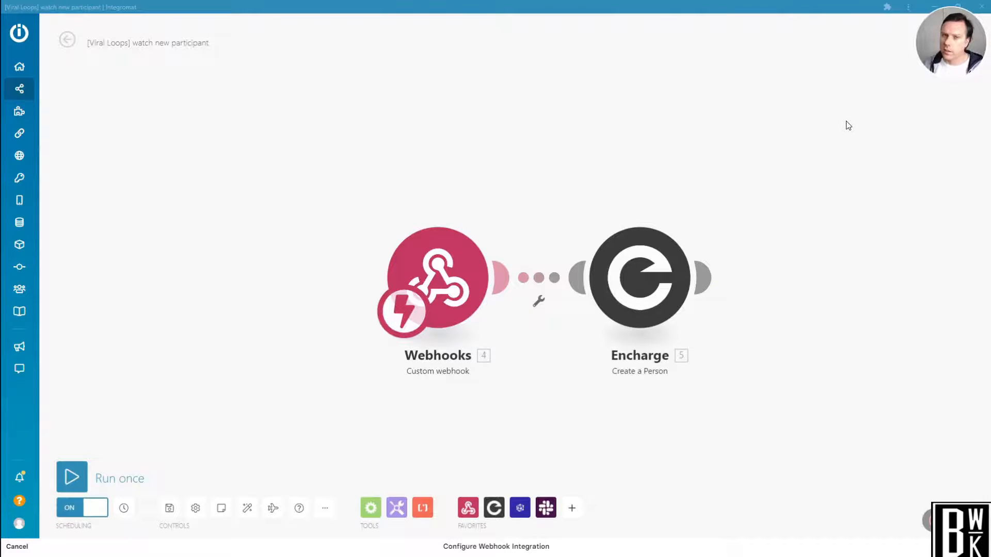
{"action": "right_click", "coordinate": [417, 117]}
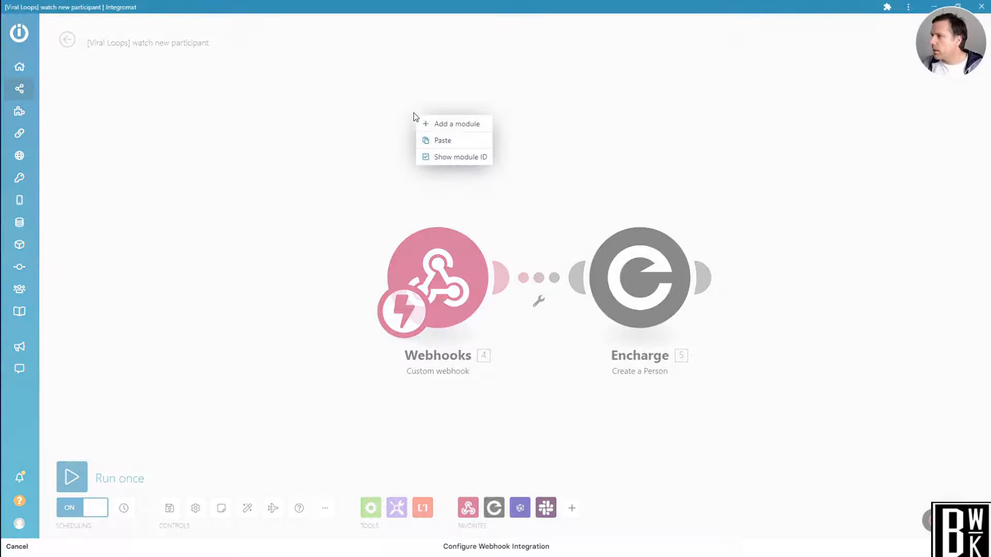
{"action": "left_click", "coordinate": [460, 125]}
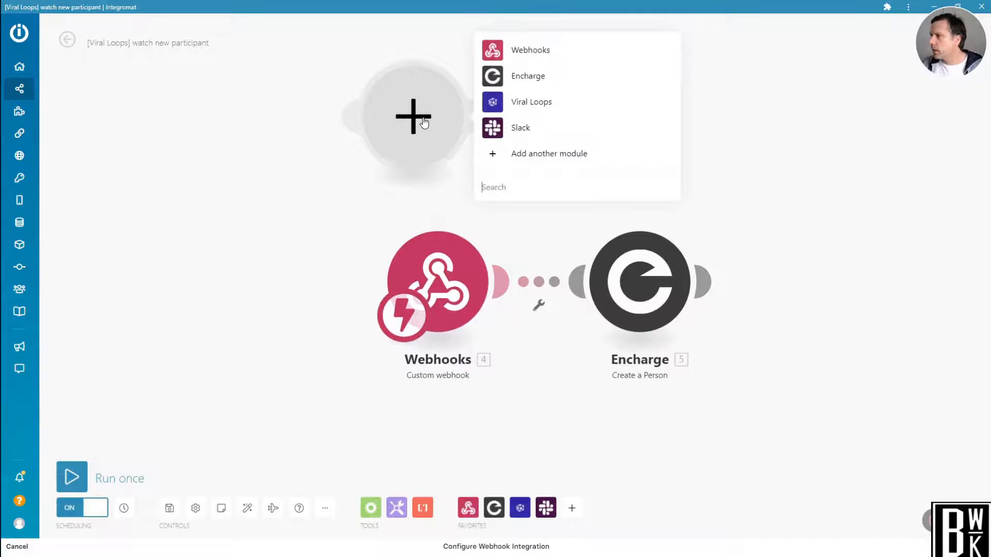
{"action": "left_click", "coordinate": [495, 106]}
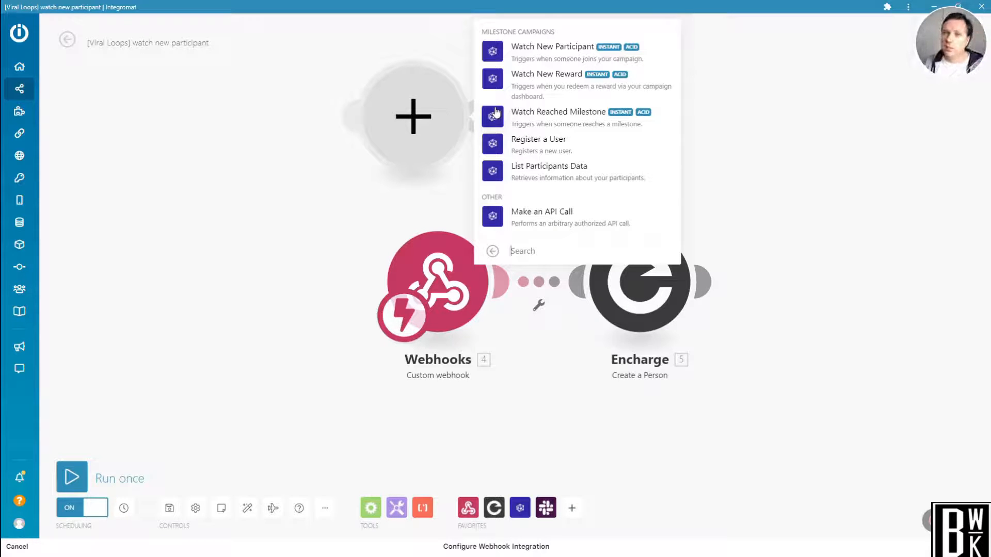
{"action": "left_click", "coordinate": [320, 238]}
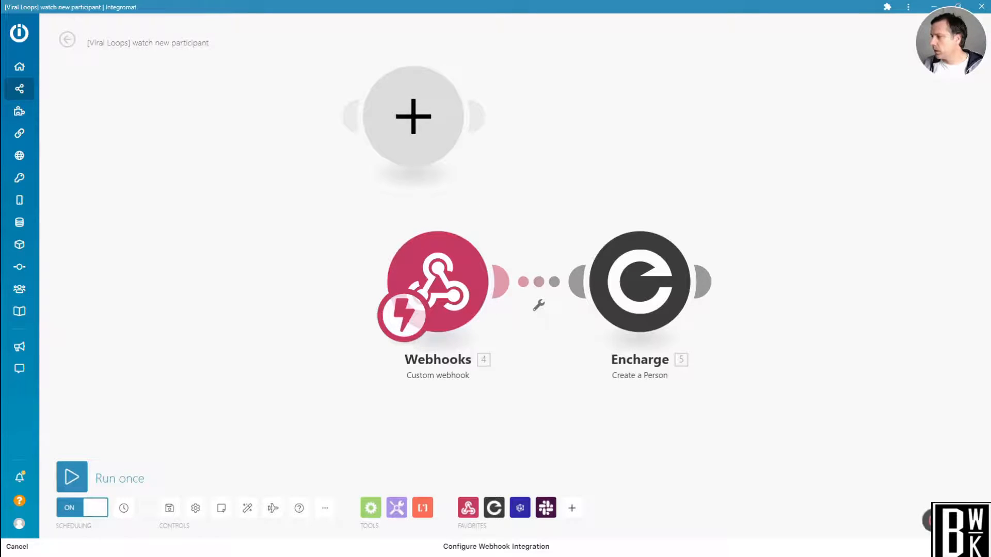
{"action": "left_click", "coordinate": [932, 521]}
{"action": "left_click", "coordinate": [864, 523]}
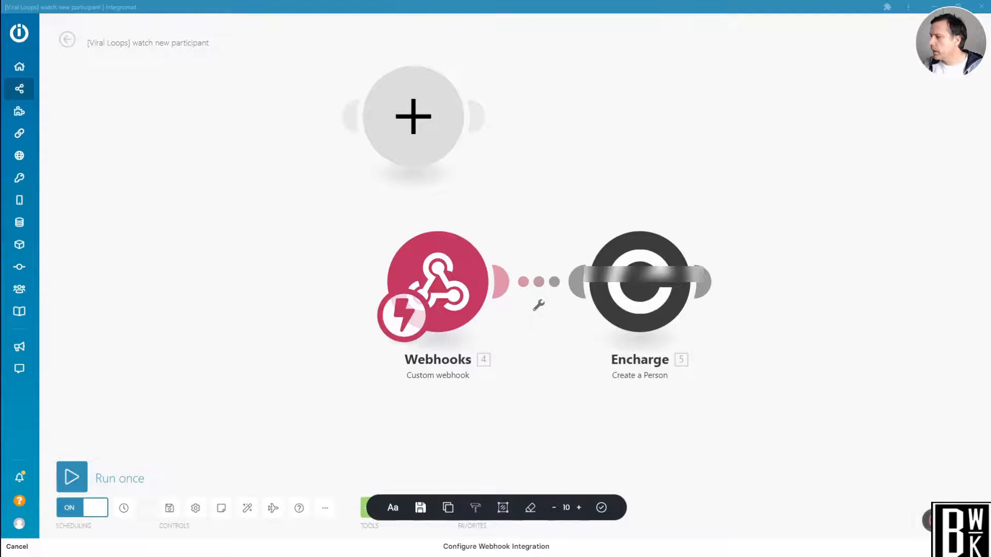
{"action": "left_click", "coordinate": [931, 523]}
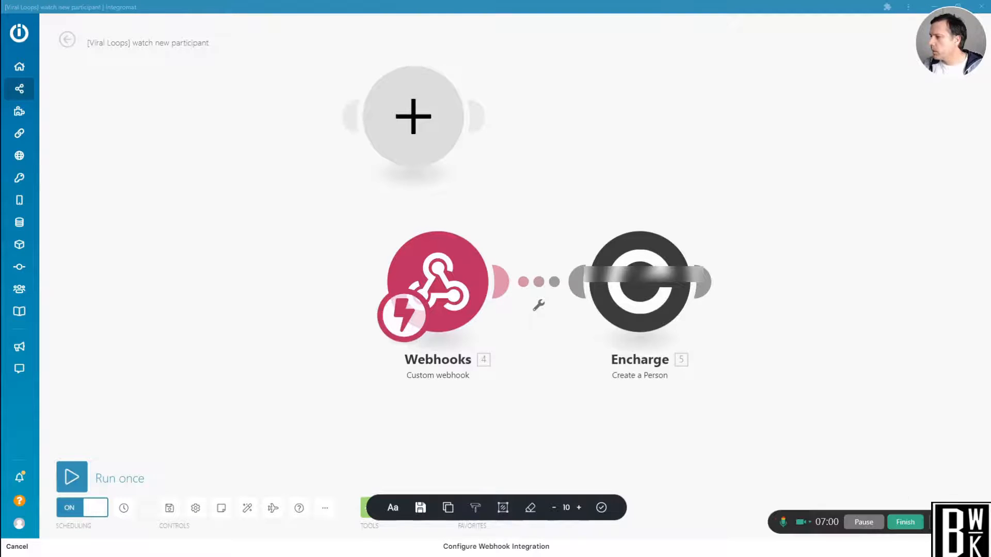
Copy the custom webhook address from the Webhooks module, and return to the Viral Loops webhook integration page.
{"action": "left_click", "coordinate": [443, 281]}
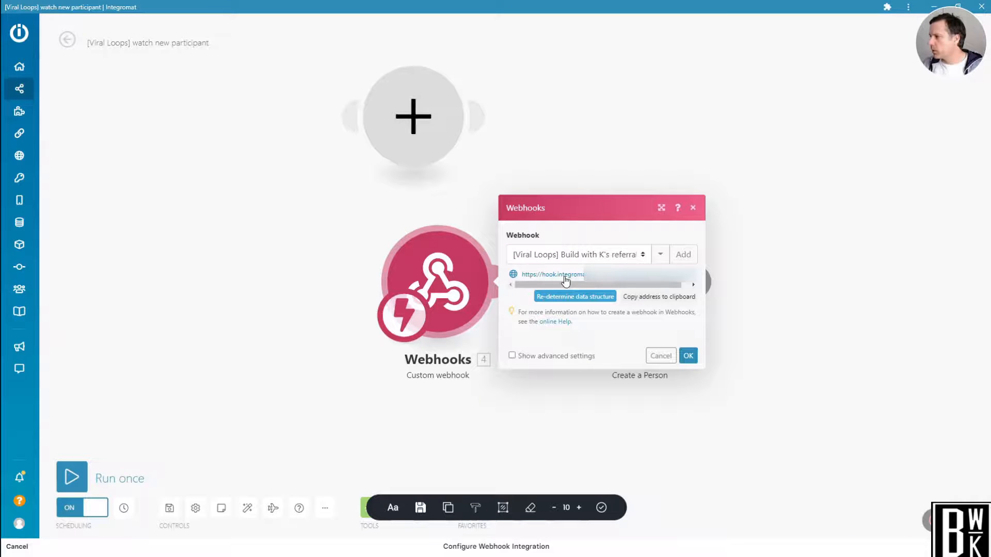
{"action": "left_click", "coordinate": [666, 298]}
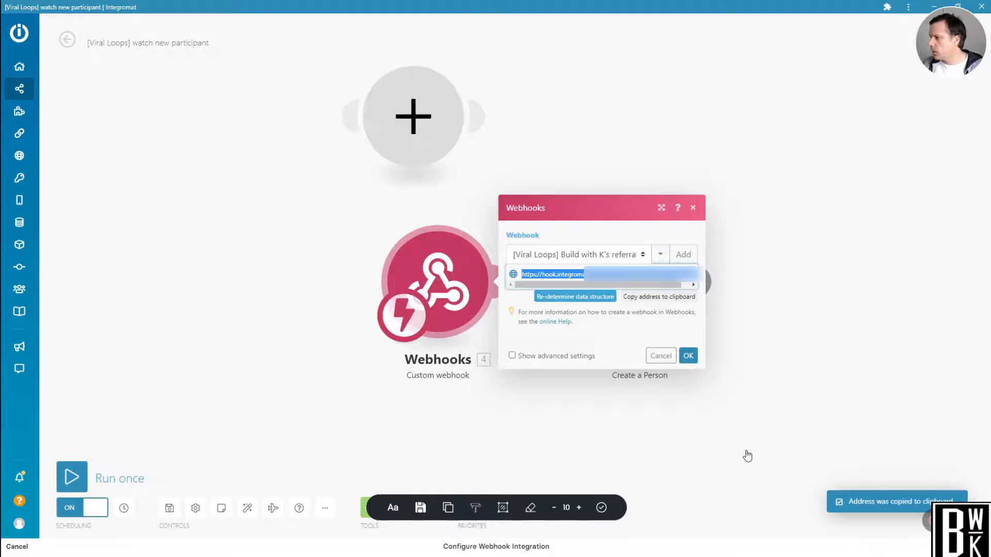
{"action": "left_click", "coordinate": [930, 521]}
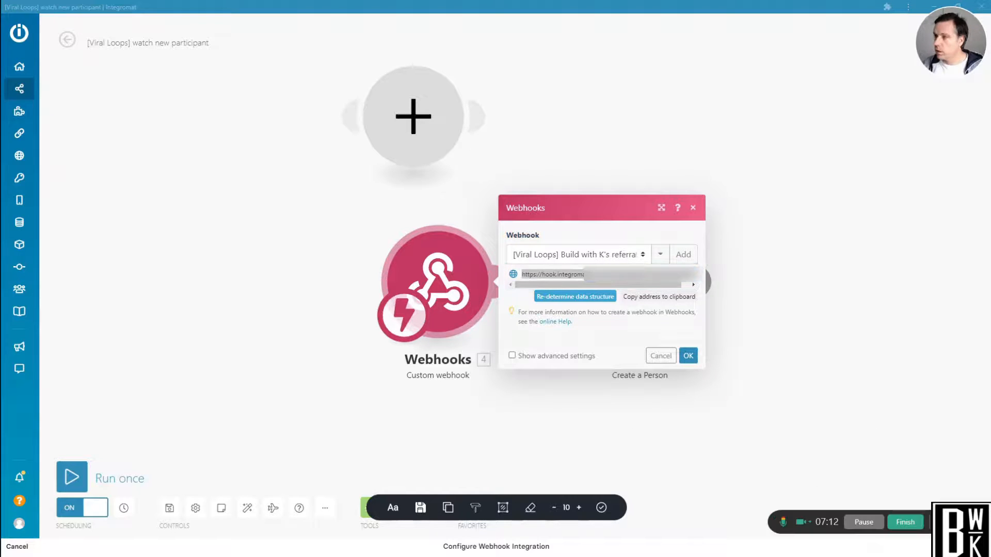
{"action": "left_click", "coordinate": [854, 524]}
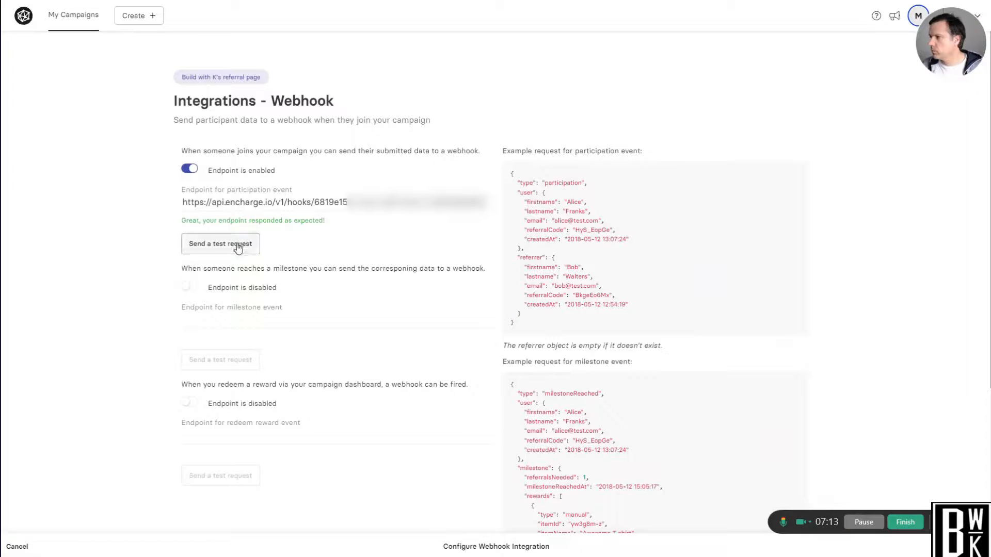
Replace the participation event endpoint with the copied Integromat webhook address.
{"action": "left_click", "coordinate": [243, 203]}
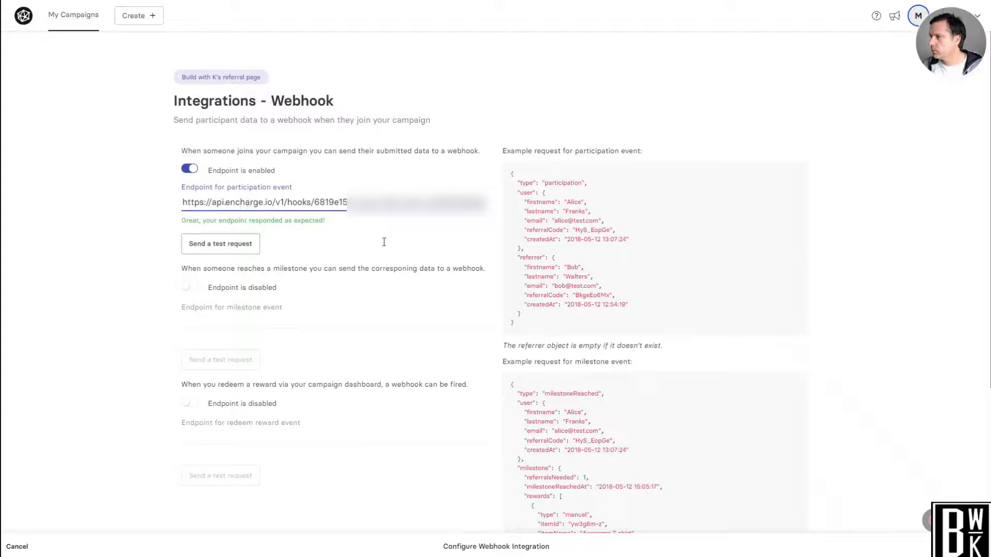
{"action": "left_click", "coordinate": [930, 521]}
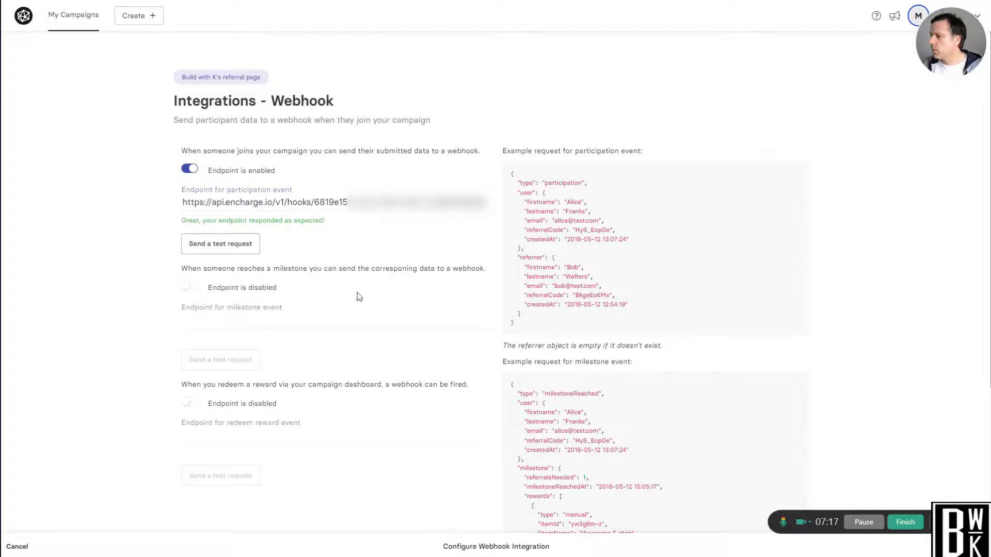
{"action": "left_click", "coordinate": [225, 202]}
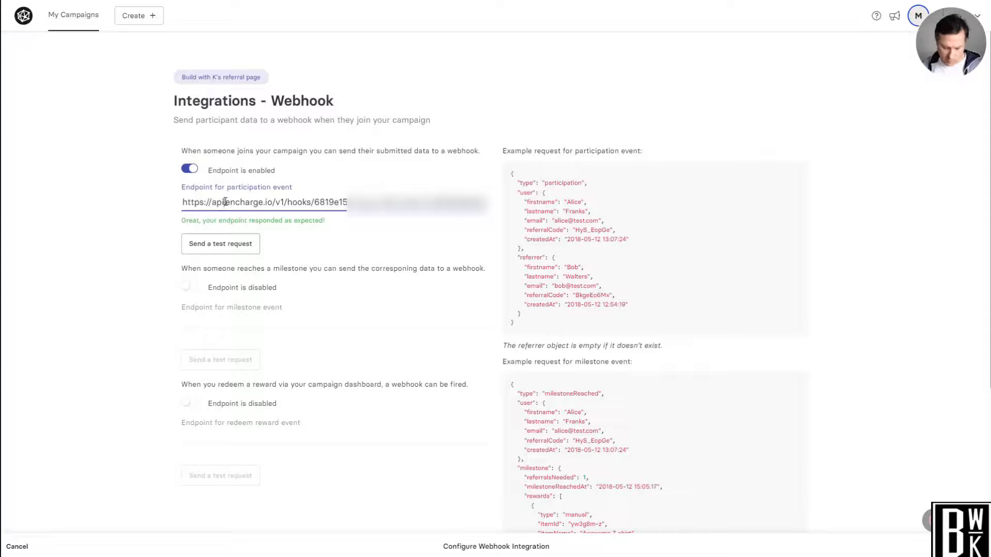
{"action": "key", "text": "ctrl+a"}
{"action": "key", "text": "ctrl+v"}
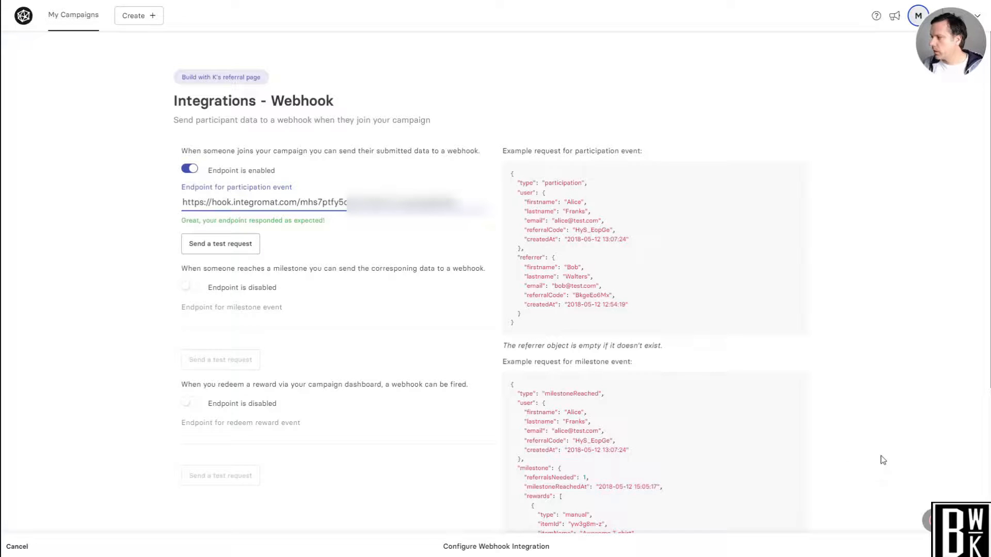
Leave the webhook integration page and reopen it from the Connect page to check the participation event endpoint.
{"action": "scroll", "coordinate": [349, 261], "scroll_direction": "down", "scroll_amount": 5}
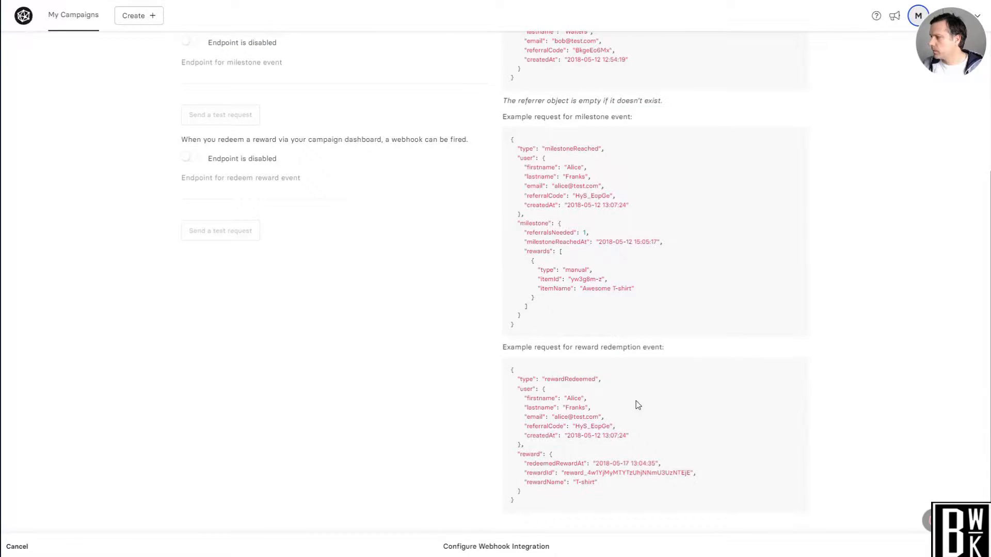
{"action": "scroll", "coordinate": [637, 405], "scroll_direction": "up", "scroll_amount": 5}
{"action": "left_click", "coordinate": [17, 547]}
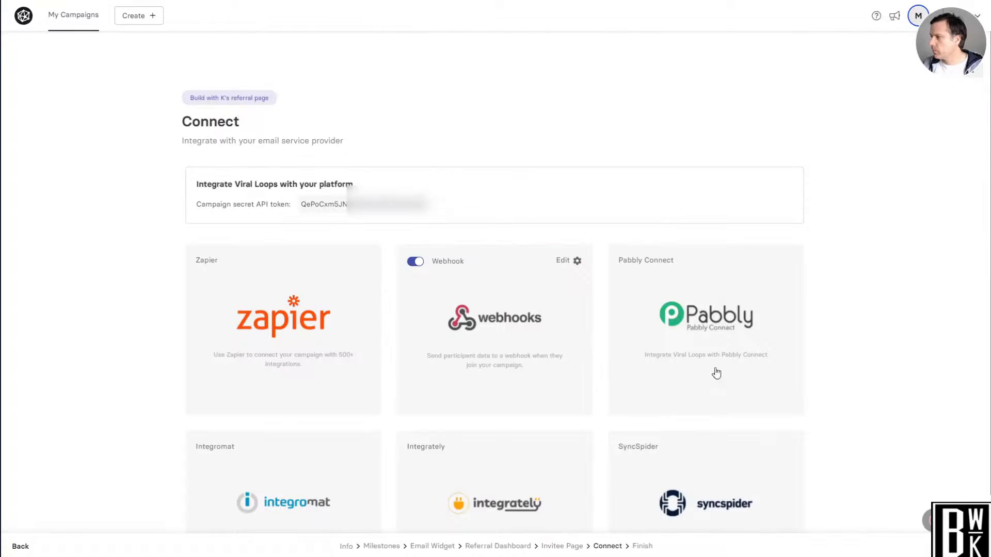
{"action": "left_click", "coordinate": [568, 260]}
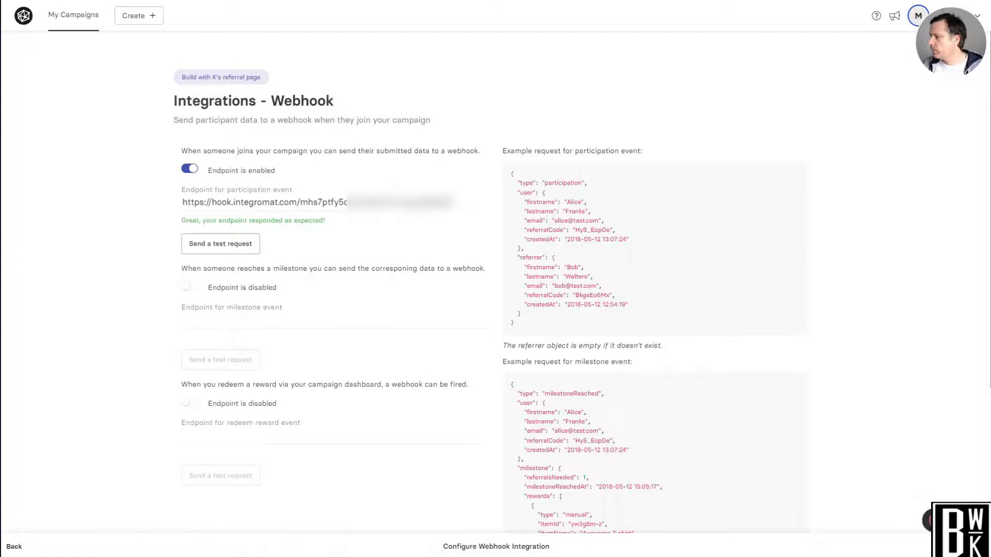
{"action": "left_click", "coordinate": [928, 522]}
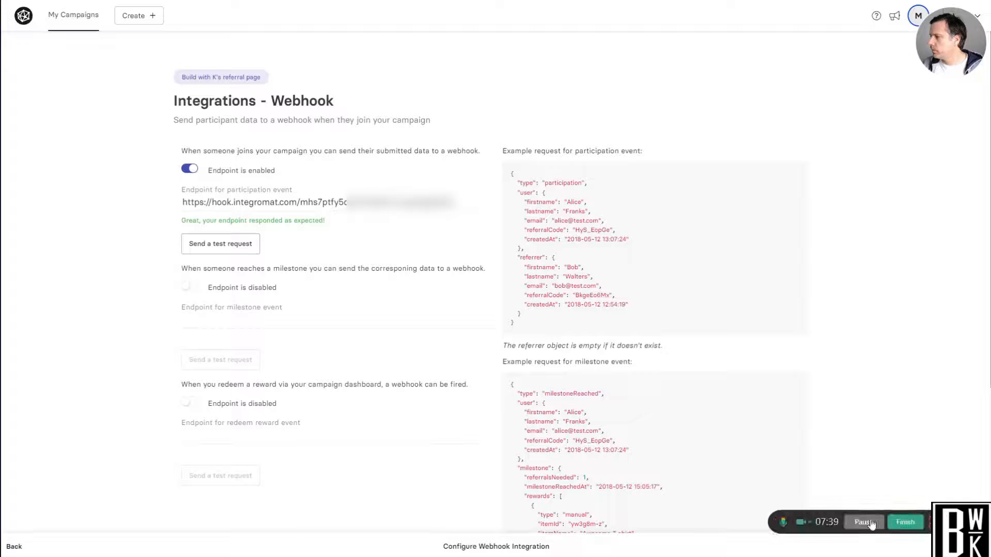
{"action": "left_click", "coordinate": [870, 524]}
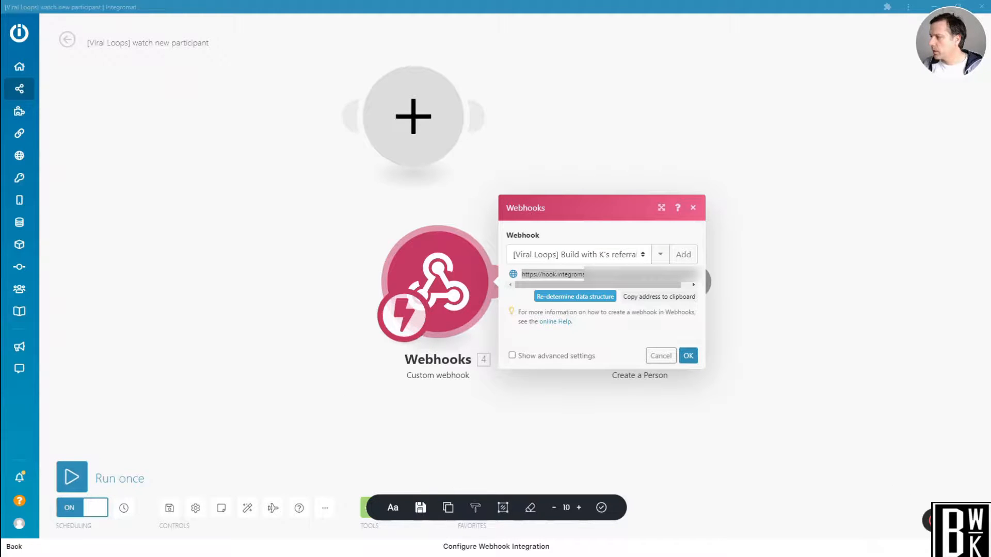
Send a test request for the participation event from Viral Loops.
{"action": "mouse_move", "coordinate": [929, 521]}
{"action": "left_click", "coordinate": [856, 526]}
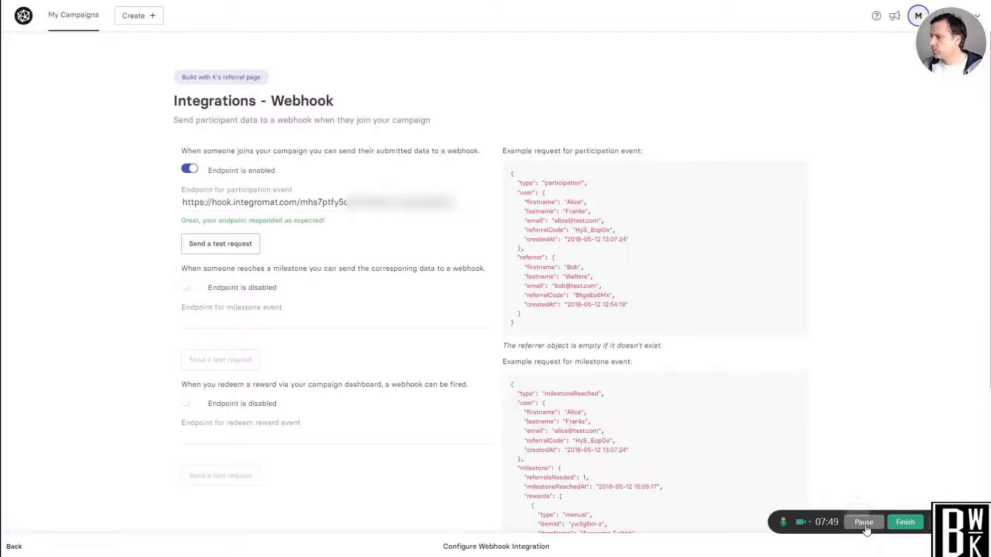
{"action": "left_click", "coordinate": [222, 248]}
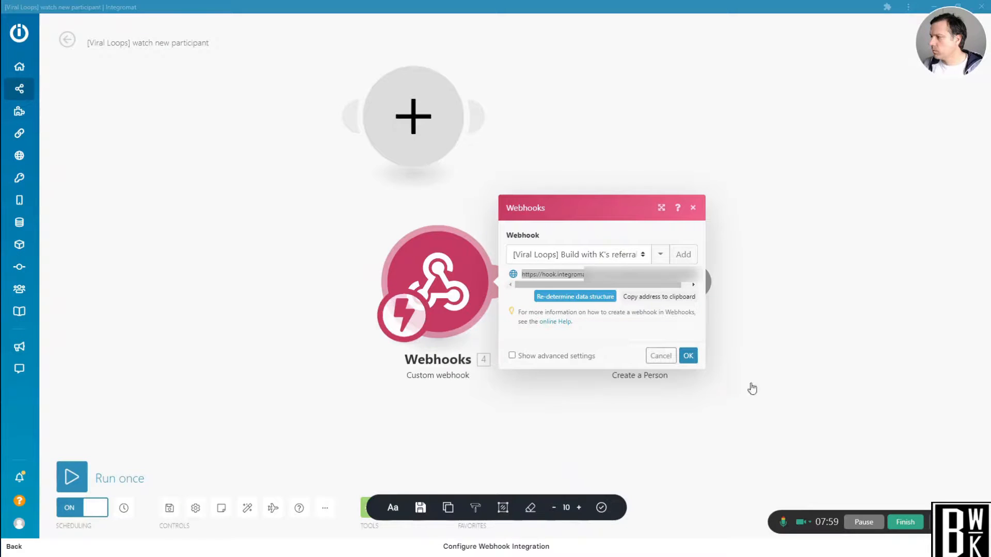
Return to the Integromat scenario and accept the Webhooks module's settings.
{"action": "left_click", "coordinate": [689, 356]}
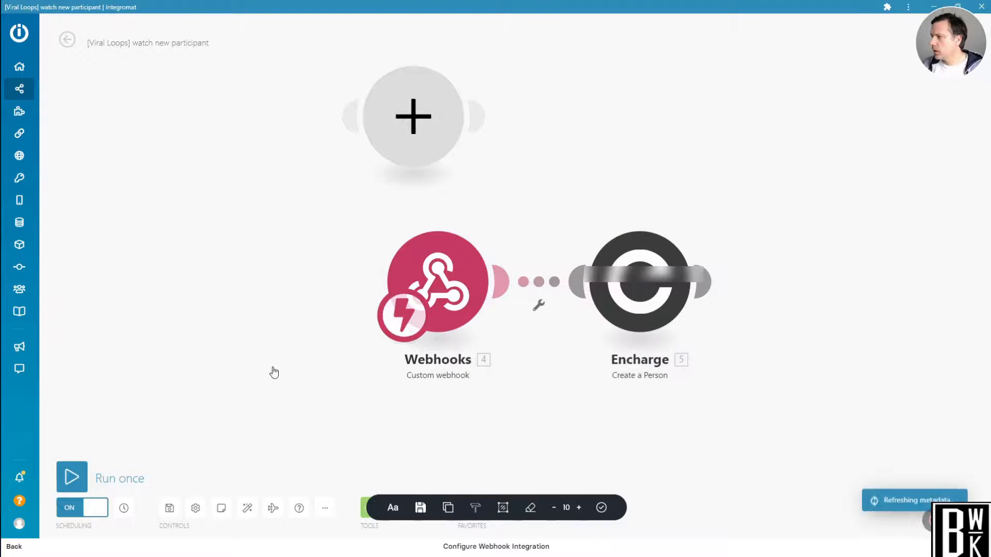
{"action": "right_click", "coordinate": [73, 478]}
{"action": "left_click", "coordinate": [310, 367]}
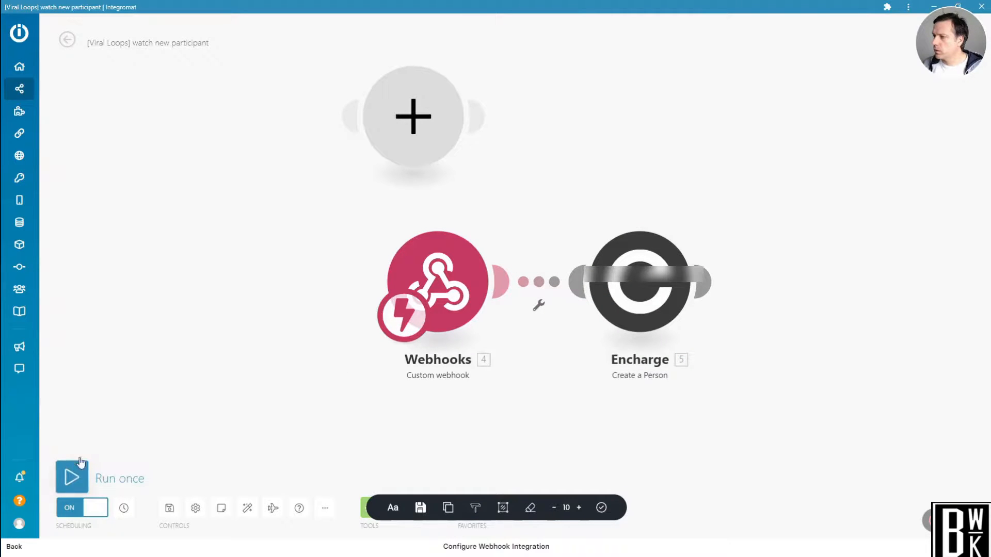
Try running the scenario once to catch the webhook data, stop the run, and repeat the attempt a second time.
{"action": "left_click", "coordinate": [77, 468]}
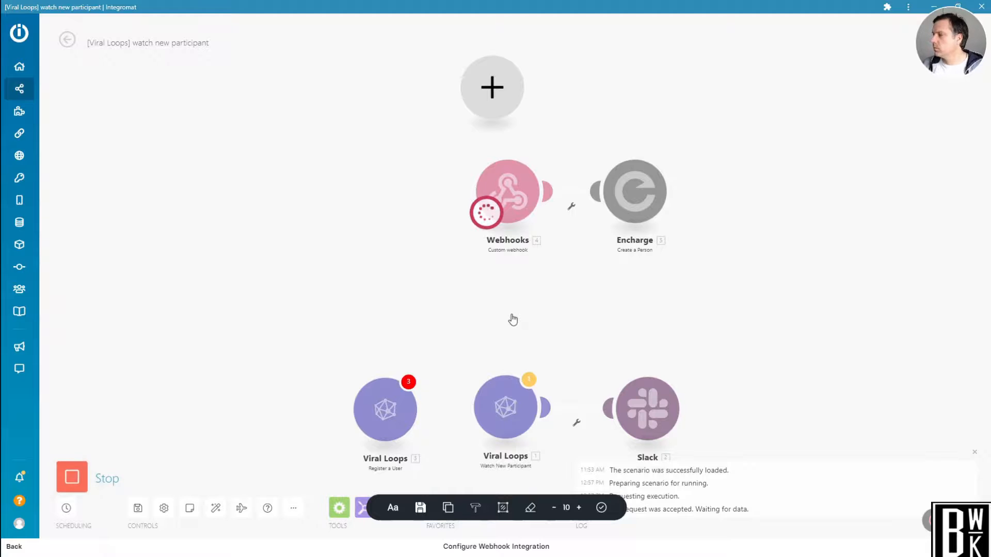
{"action": "scroll", "coordinate": [513, 319], "scroll_direction": "up", "scroll_amount": 2}
{"action": "left_click_drag", "start_coordinate": [515, 281], "coordinate": [387, 416]}
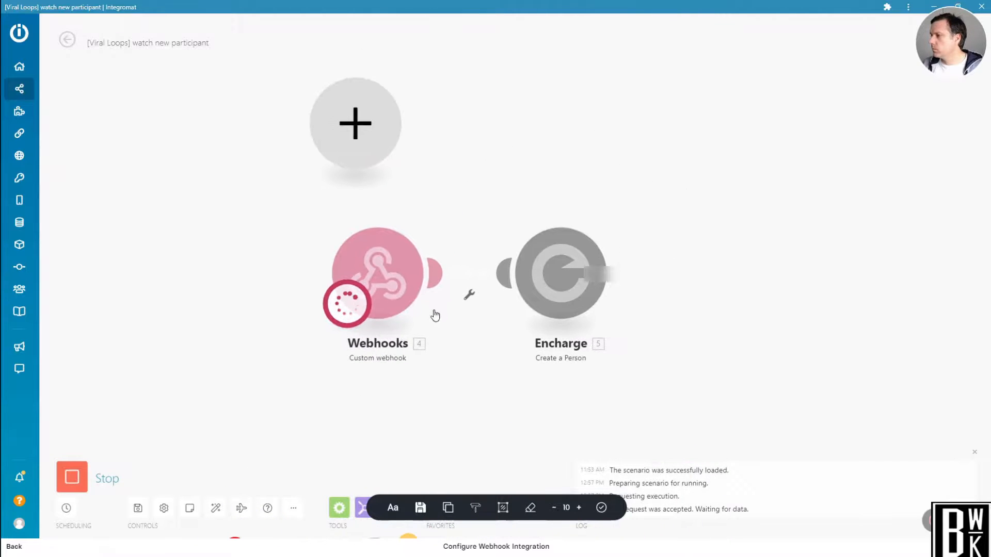
{"action": "scroll", "coordinate": [464, 225], "scroll_direction": "up", "scroll_amount": 1}
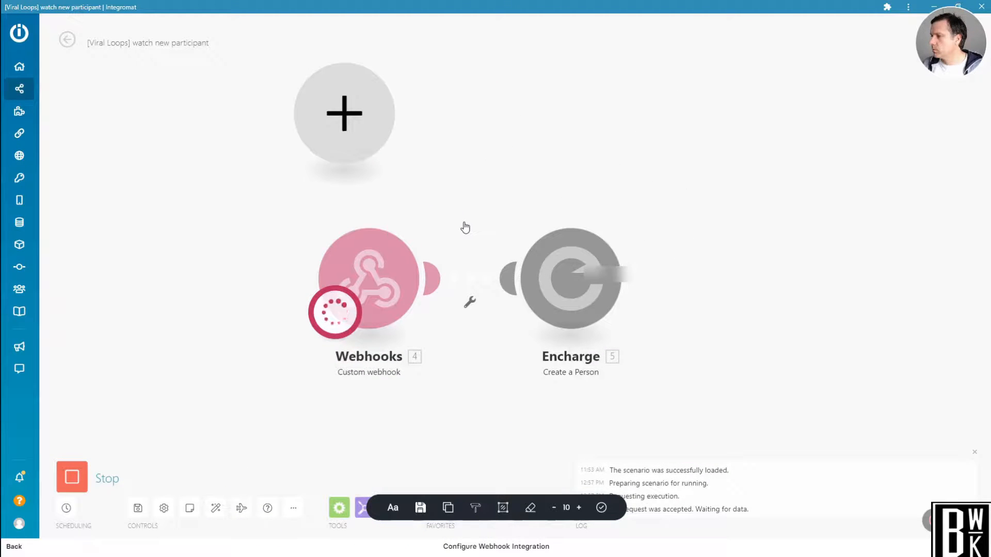
{"action": "left_click", "coordinate": [76, 480]}
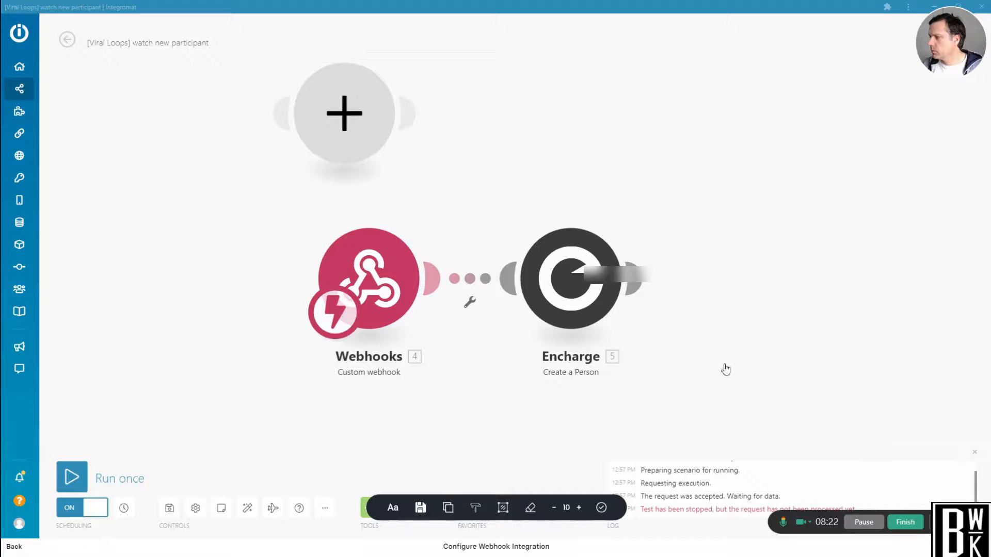
{"action": "left_click", "coordinate": [84, 479]}
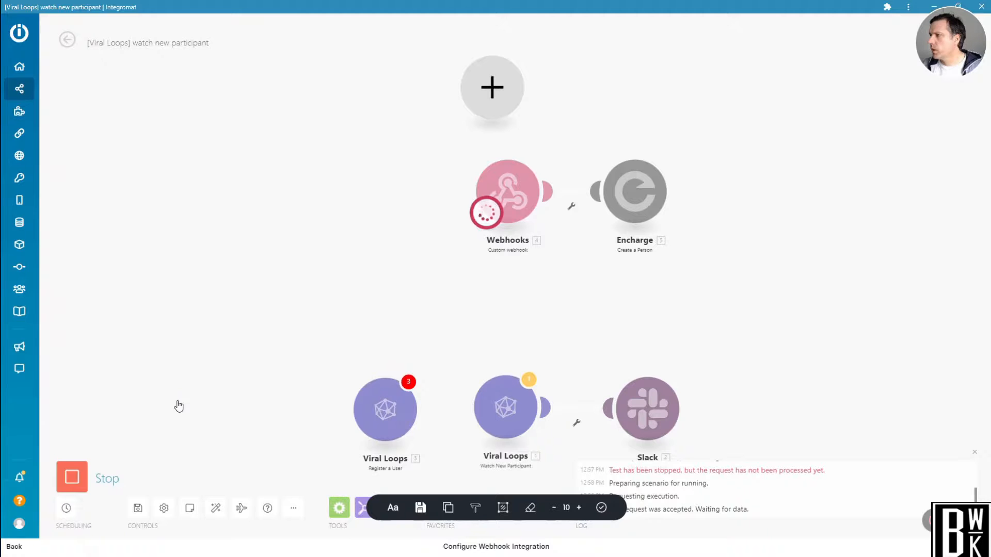
{"action": "scroll", "coordinate": [395, 258], "scroll_direction": "up", "scroll_amount": 3}
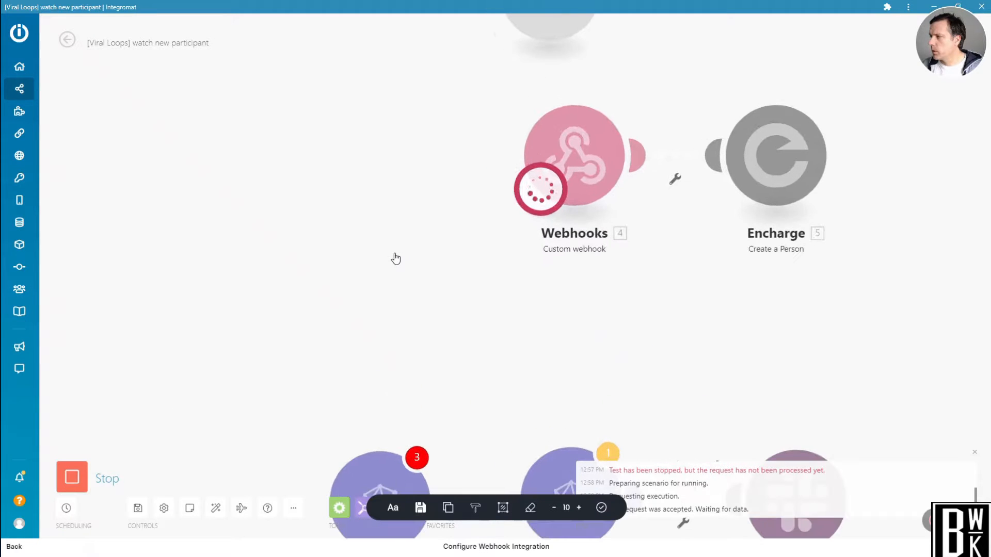
{"action": "left_click", "coordinate": [72, 467]}
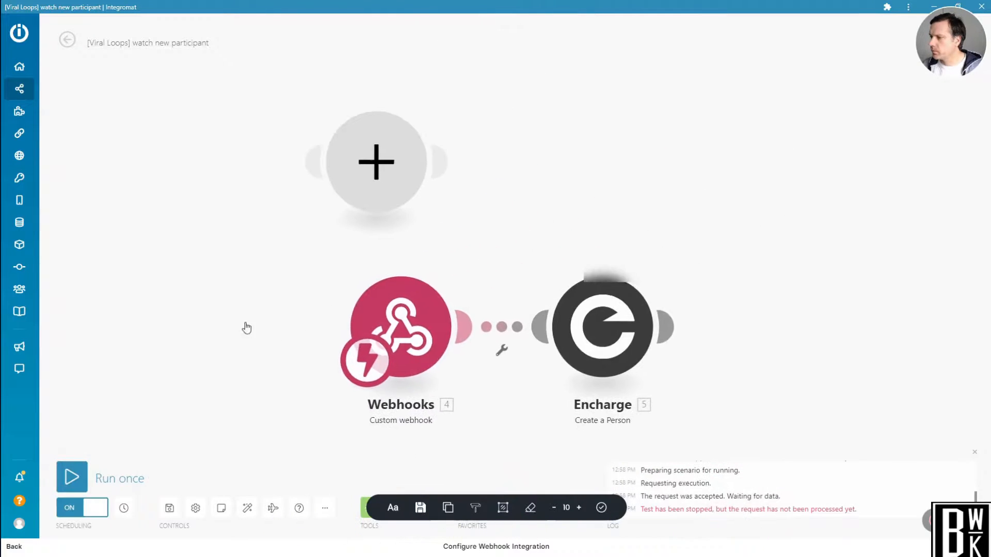
Open the details of the 12:58 PM run, examine the user data output by the Webhooks module, and return to the scenario diagram.
{"action": "left_click", "coordinate": [67, 40]}
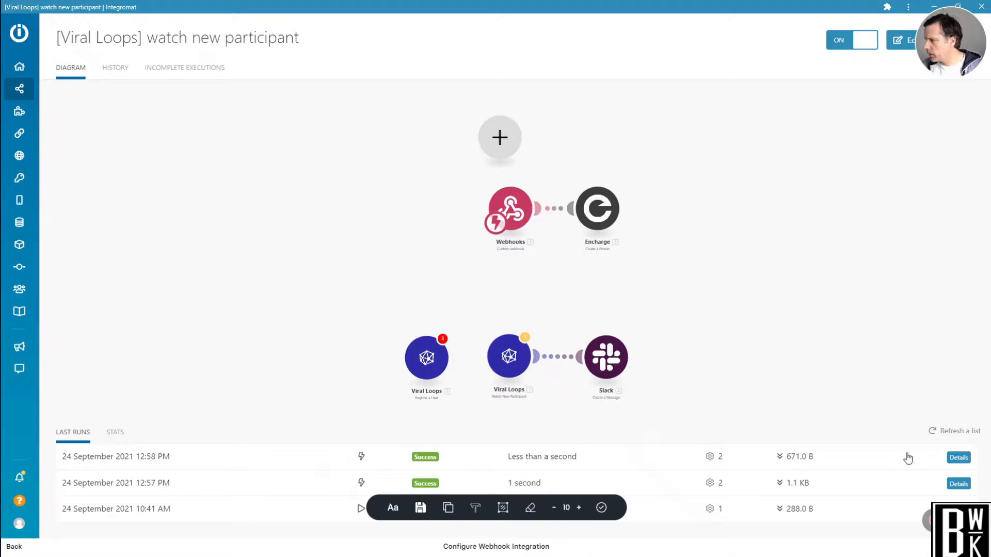
{"action": "left_click", "coordinate": [959, 458]}
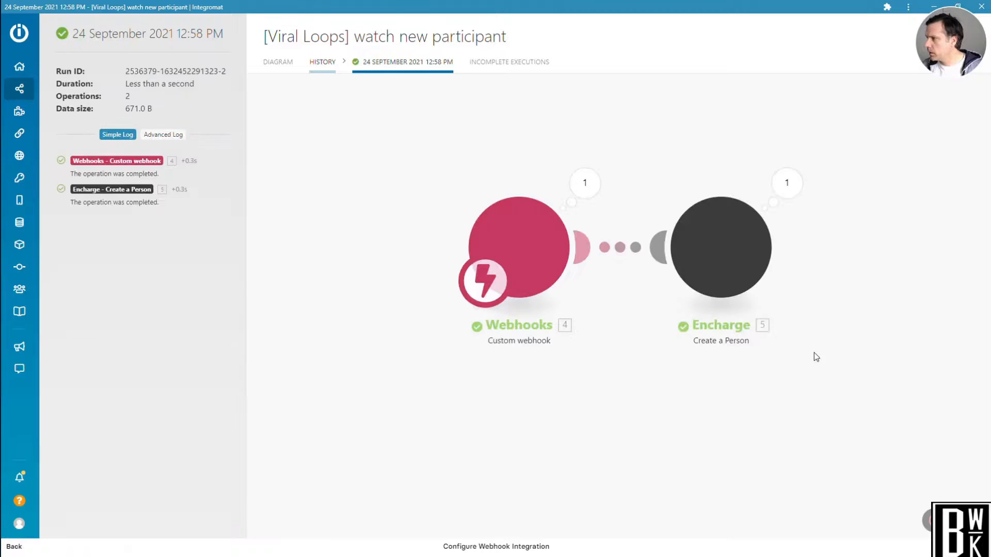
{"action": "left_click", "coordinate": [582, 186]}
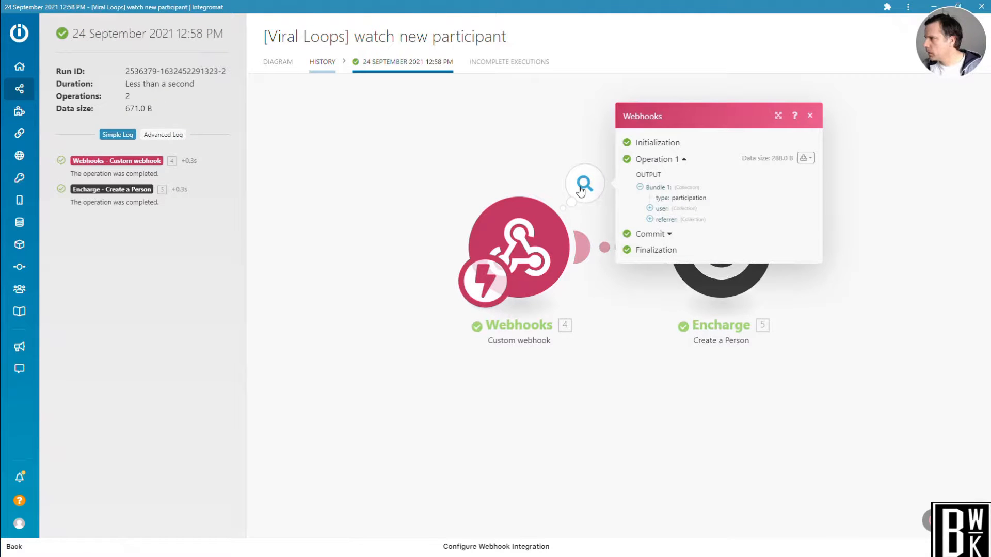
{"action": "left_click", "coordinate": [649, 208]}
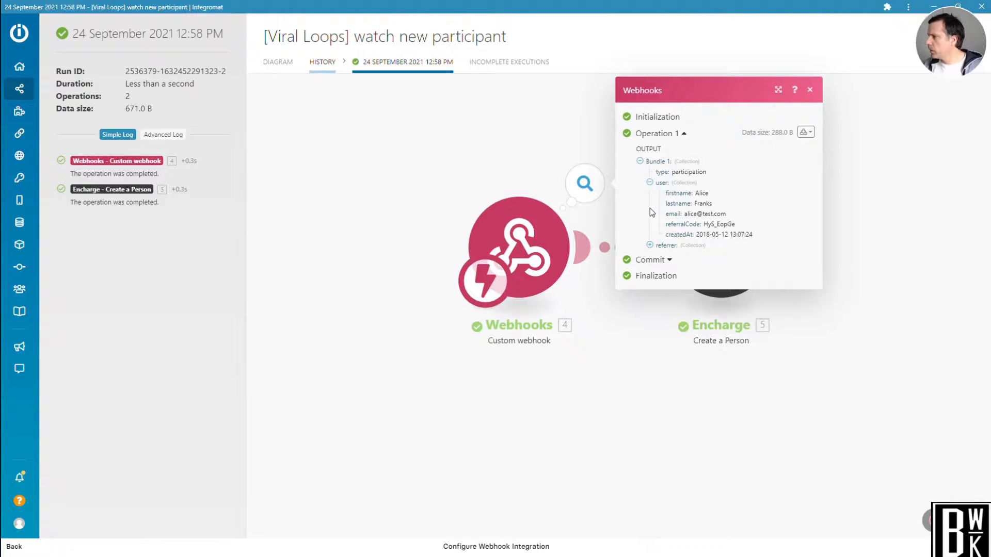
{"action": "left_click", "coordinate": [357, 127]}
{"action": "left_click", "coordinate": [275, 71]}
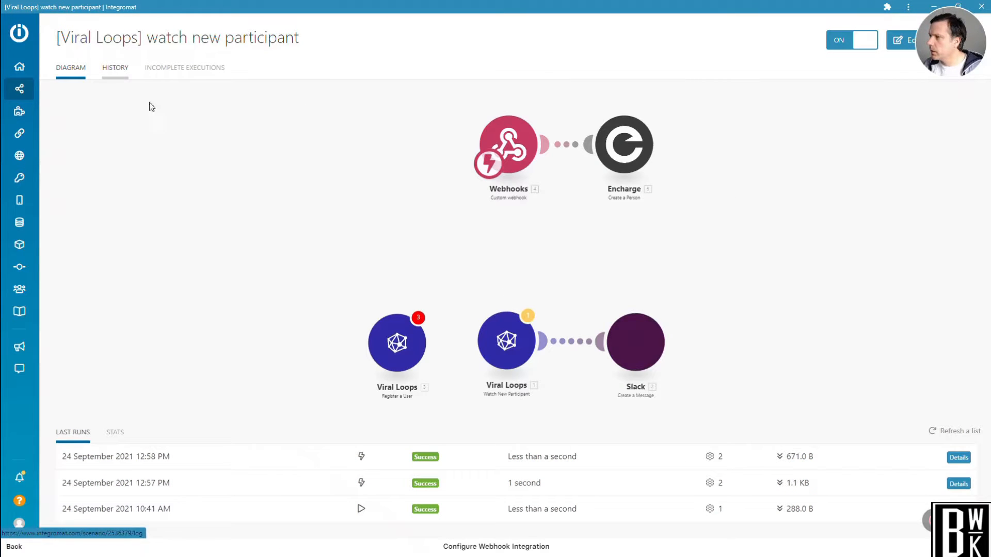
Open the scenario for editing, go back to its overview, and reopen it for editing.
{"action": "left_click", "coordinate": [374, 220]}
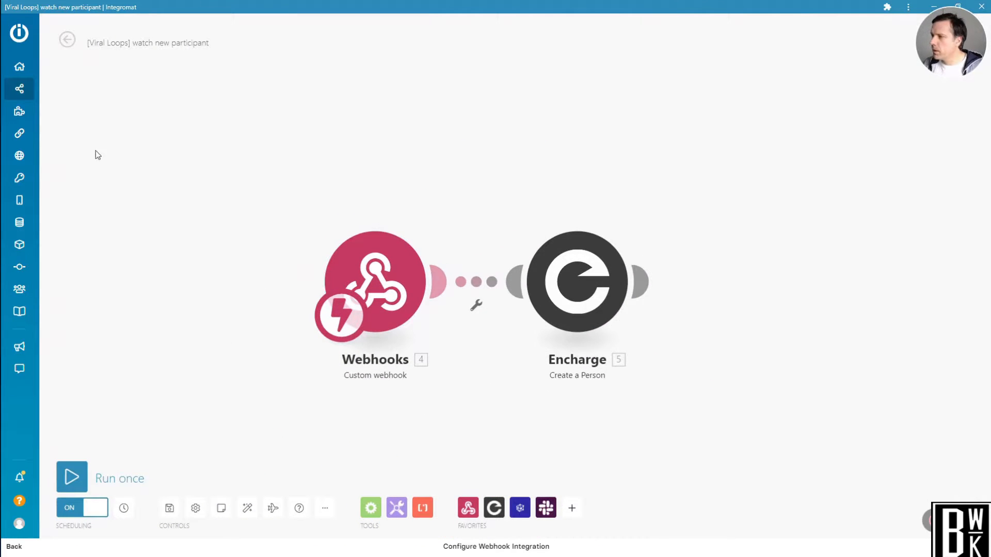
{"action": "left_click", "coordinate": [70, 42]}
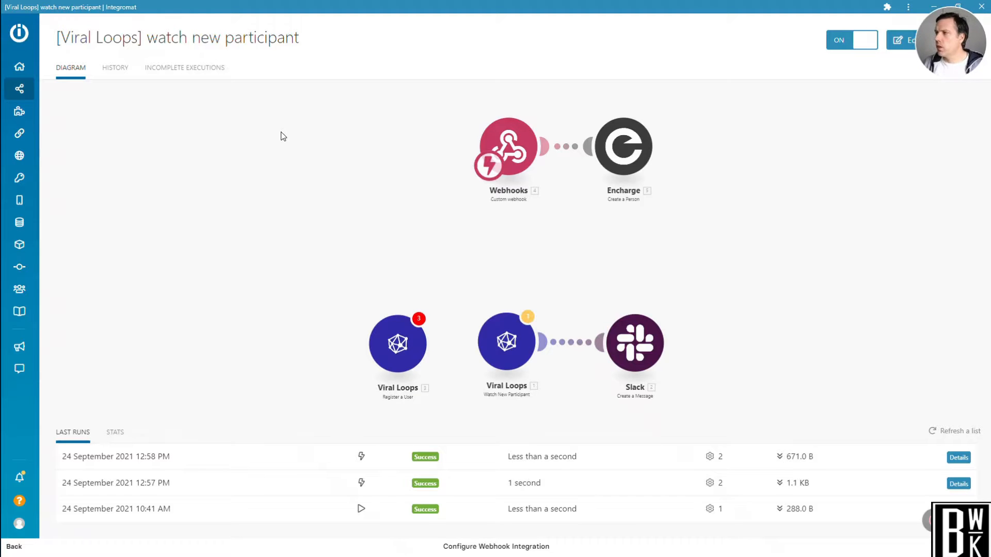
{"action": "left_click", "coordinate": [298, 258]}
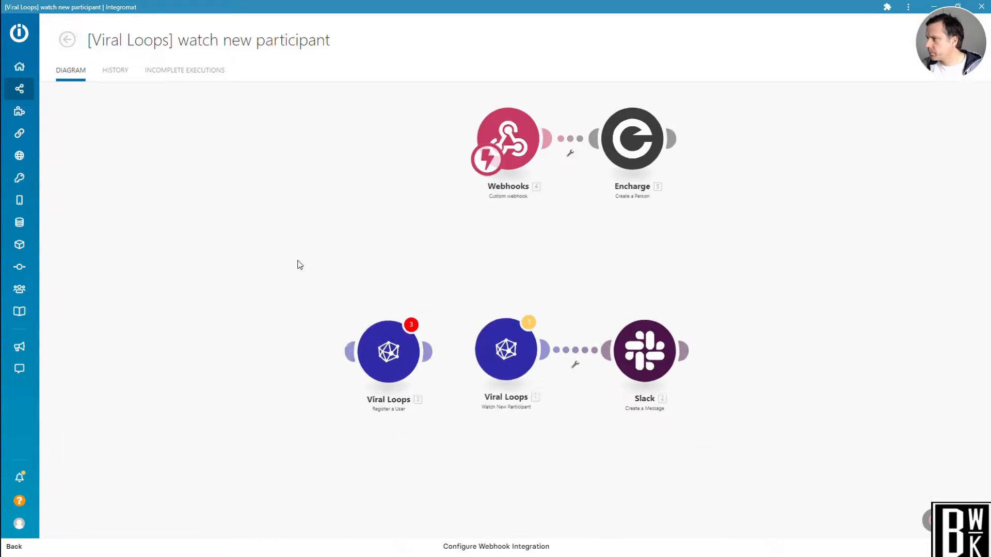
Review the Encharge module's mapping of the Email, First Name and Last Name fields to the webhook's user data.
{"action": "left_click_drag", "start_coordinate": [425, 112], "coordinate": [193, 218]}
{"action": "scroll", "coordinate": [293, 198], "scroll_direction": "up", "scroll_amount": 2}
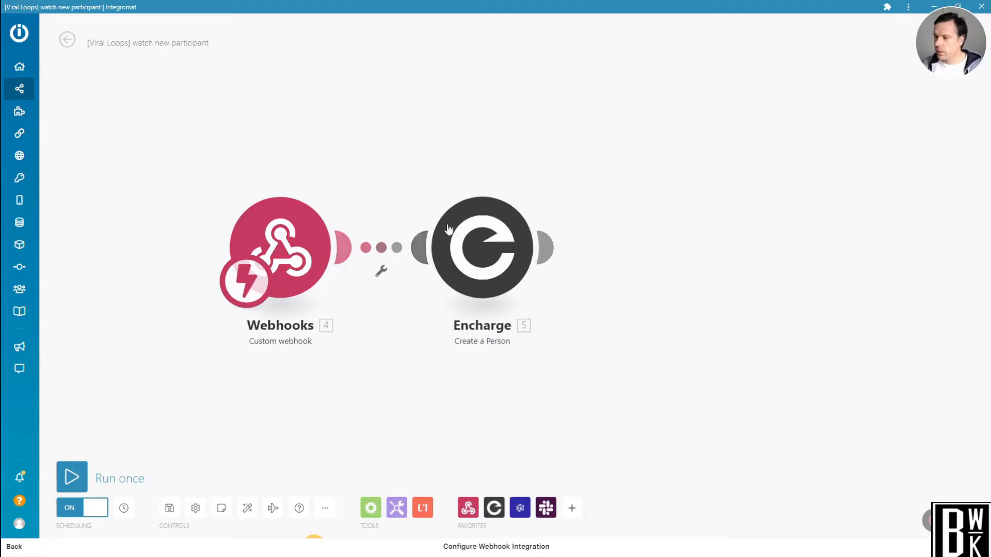
{"action": "left_click", "coordinate": [471, 251]}
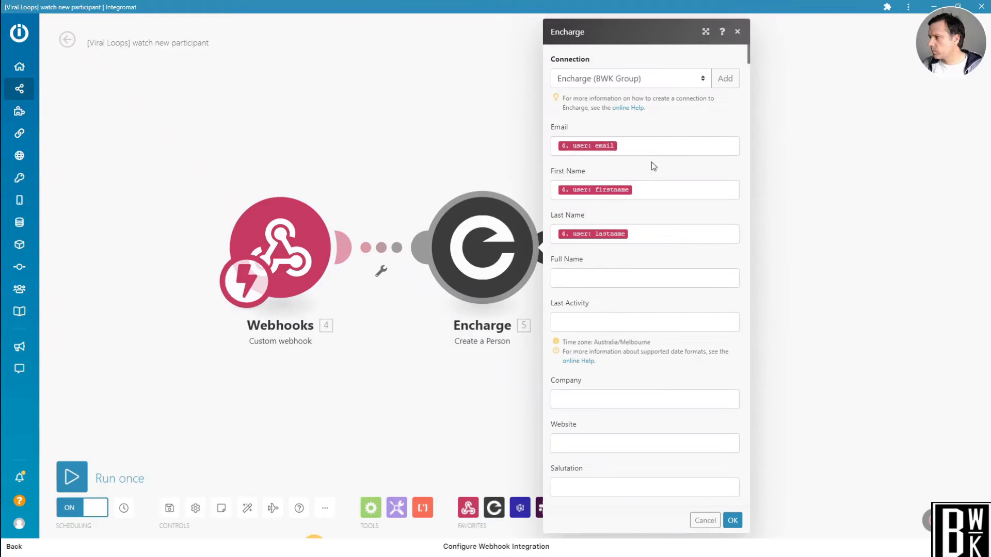
{"action": "left_click", "coordinate": [660, 146]}
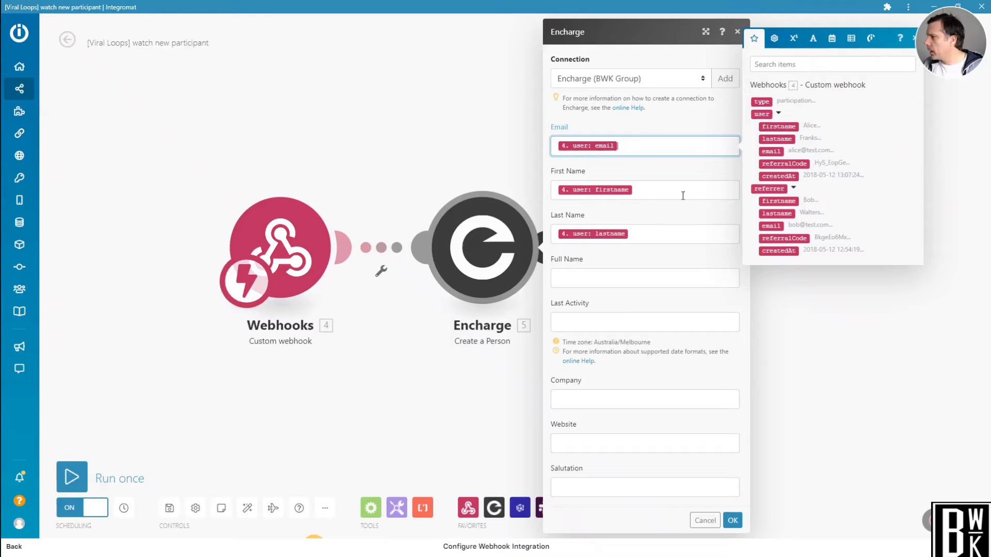
{"action": "left_click", "coordinate": [649, 190]}
{"action": "left_click", "coordinate": [645, 237]}
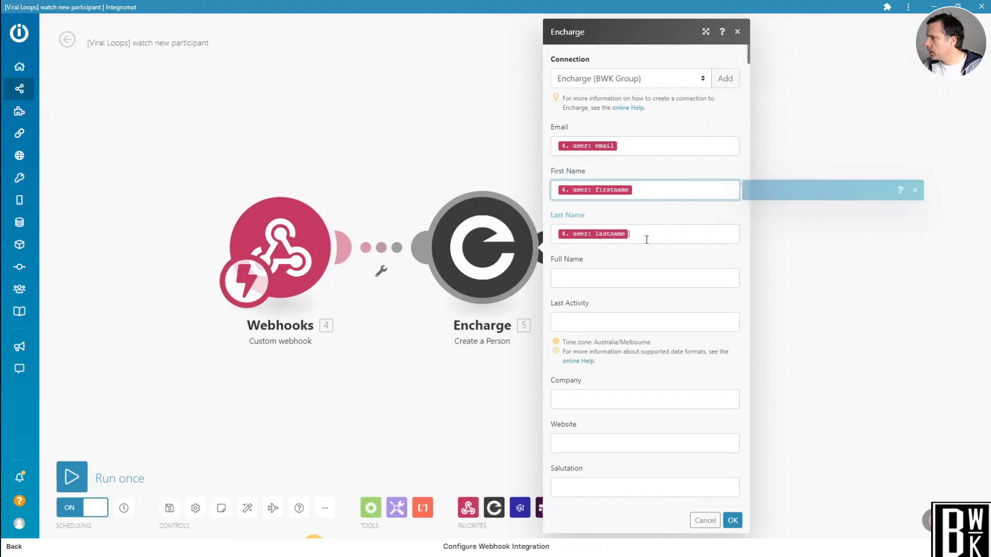
{"action": "left_click", "coordinate": [355, 153]}
Add an empty module to the scenario and place it above the existing Webhooks module.
{"action": "left_click_drag", "start_coordinate": [355, 153], "coordinate": [398, 301]}
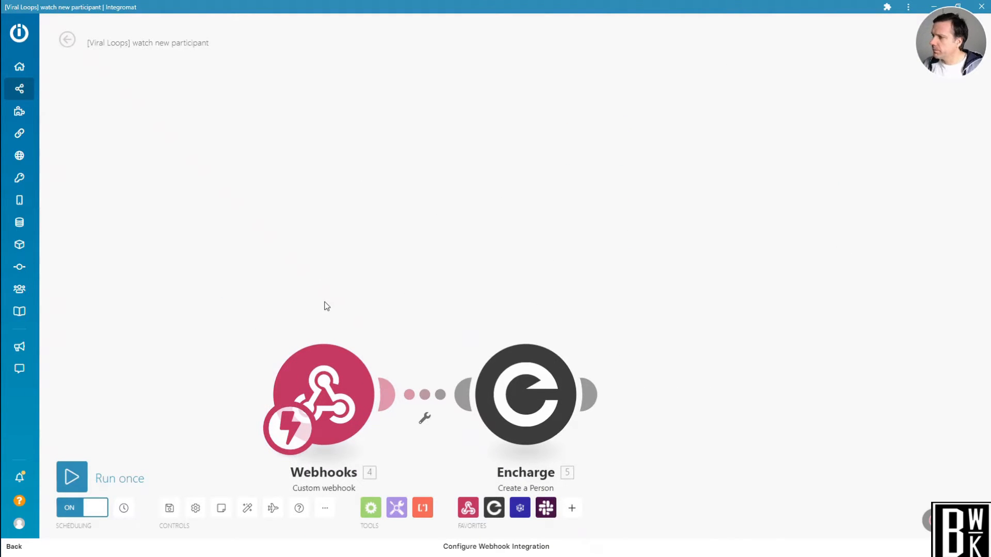
{"action": "left_click_drag", "start_coordinate": [339, 273], "coordinate": [352, 179]}
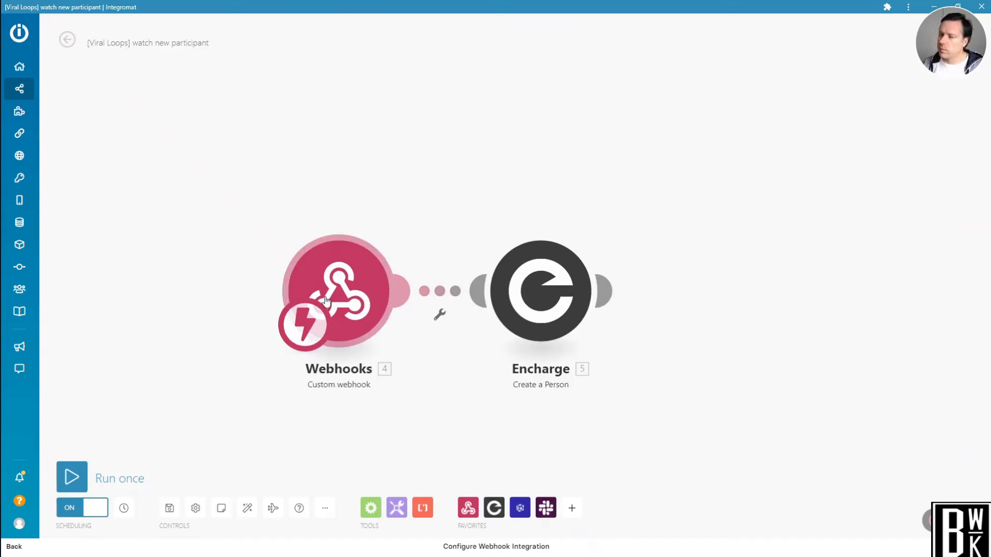
{"action": "right_click", "coordinate": [338, 184]}
{"action": "left_click", "coordinate": [392, 194]}
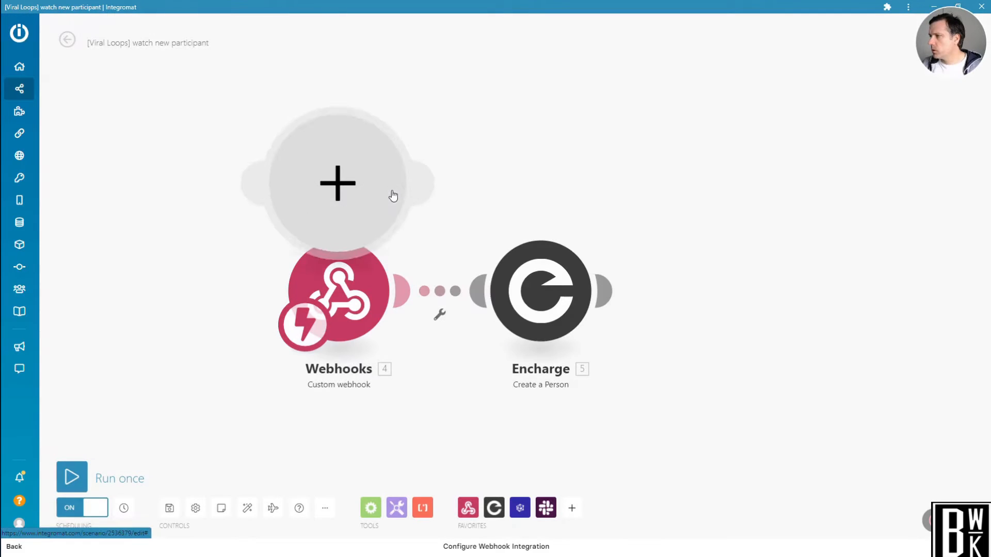
{"action": "left_click_drag", "start_coordinate": [341, 185], "coordinate": [334, 116]}
Search the apps for "webhook" and make the empty module a Webhooks Custom webhook trigger.
{"action": "left_click", "coordinate": [331, 123]}
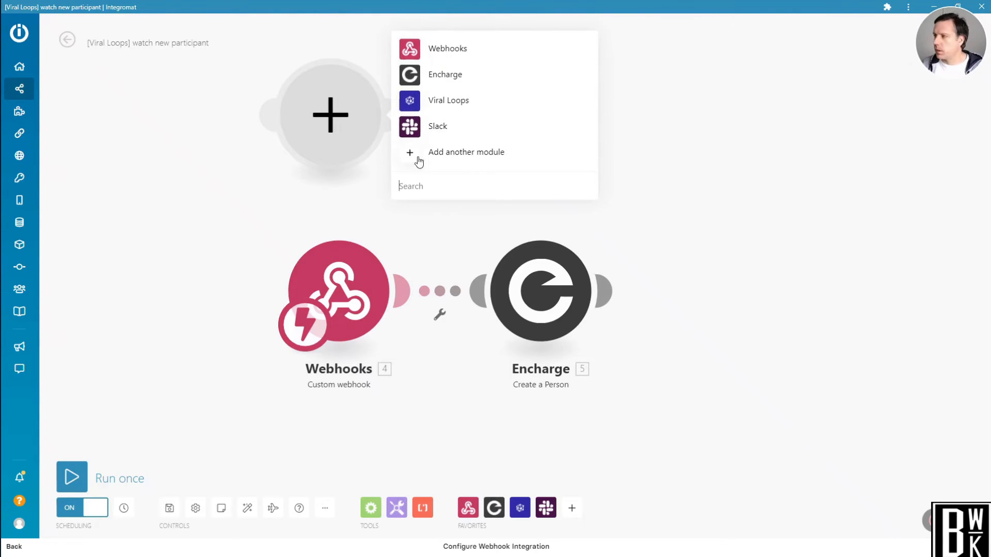
{"action": "left_click", "coordinate": [412, 187]}
{"action": "type", "text": "webhook"}
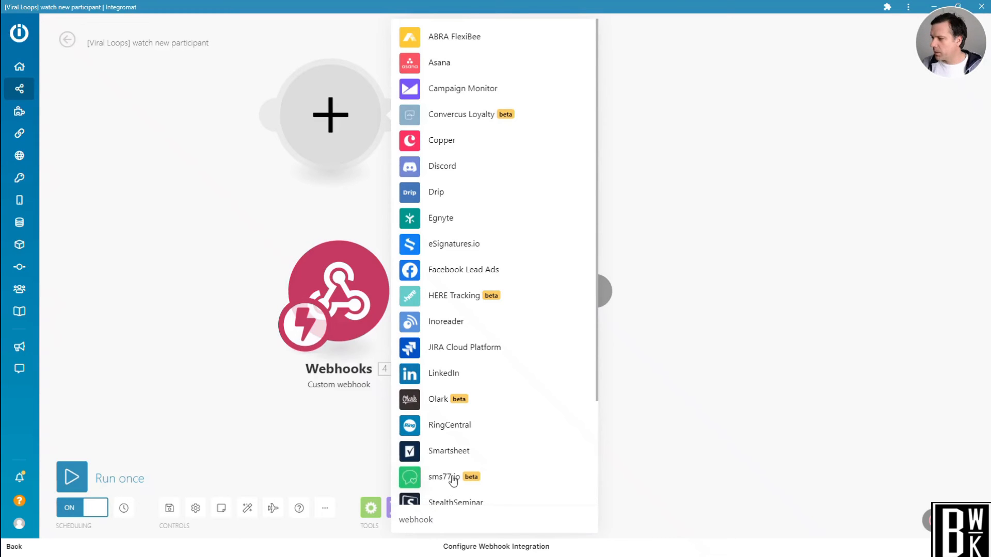
{"action": "scroll", "coordinate": [452, 478], "scroll_direction": "down", "scroll_amount": 3}
{"action": "left_click", "coordinate": [413, 425]}
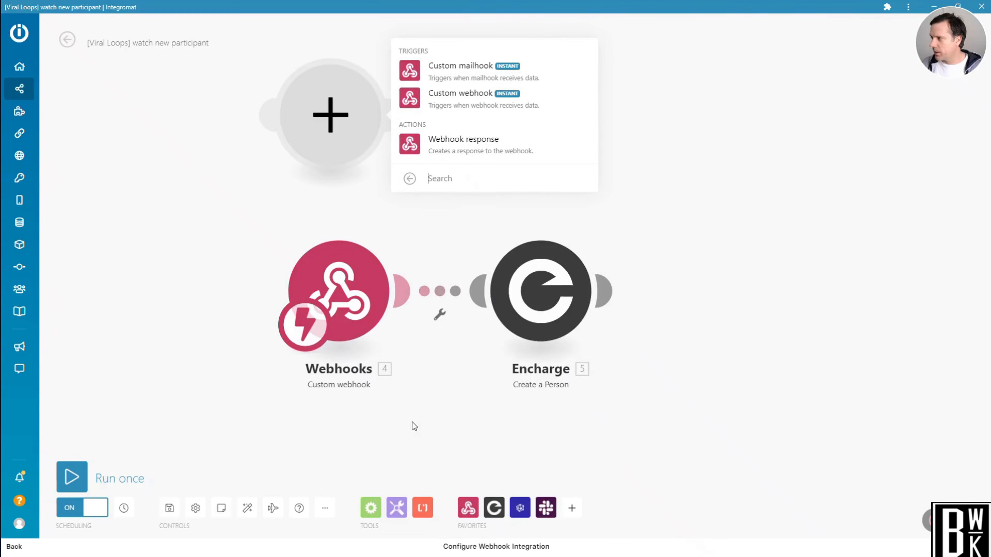
{"action": "left_click", "coordinate": [412, 99]}
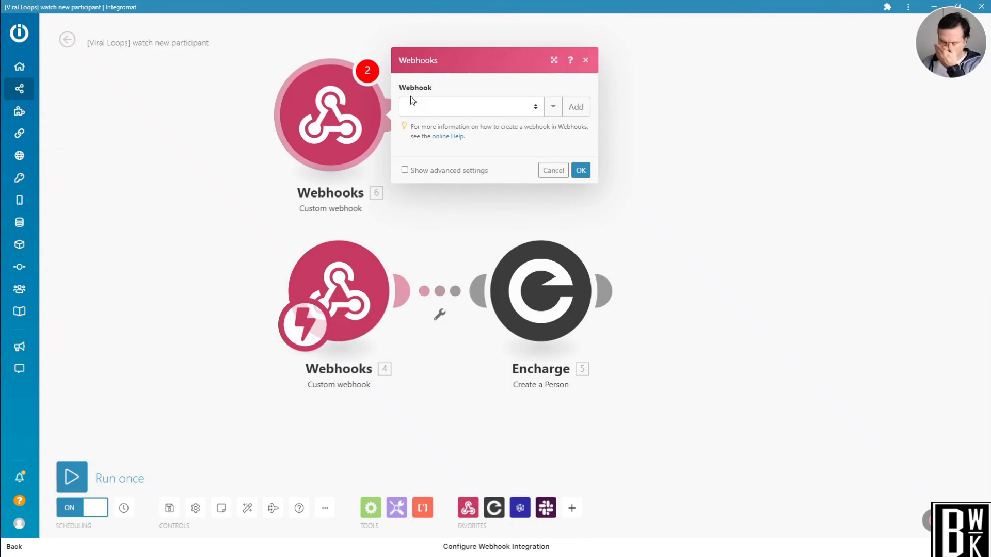